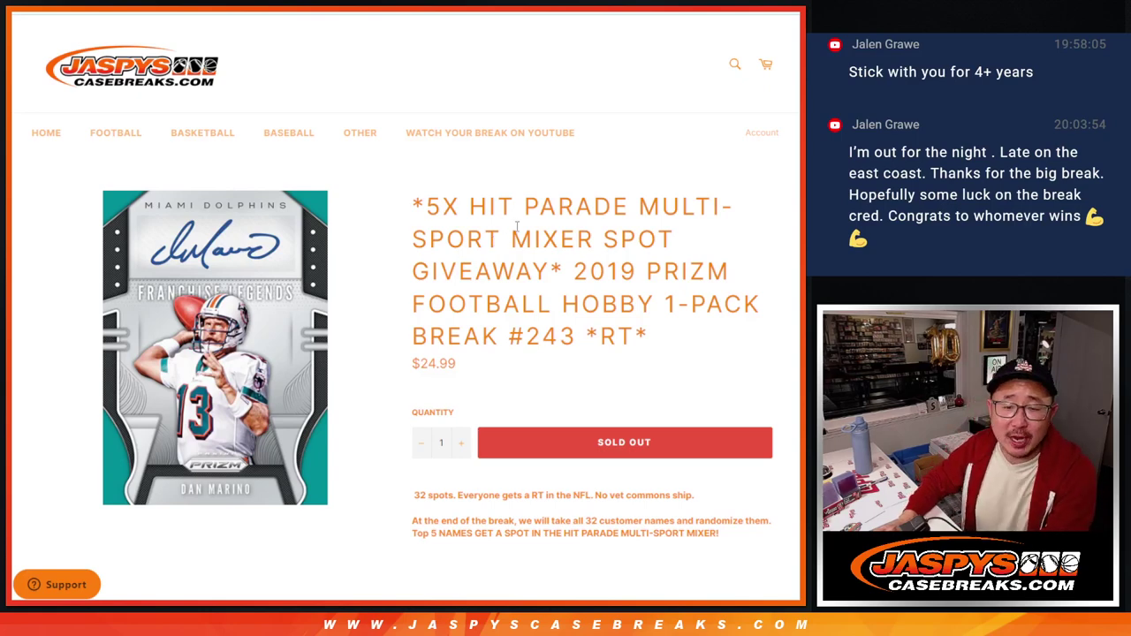
Step: Replace the List Randomizer's contents with the pasted list
left_click_drag(572, 270, 657, 335)
left_click(657, 335)
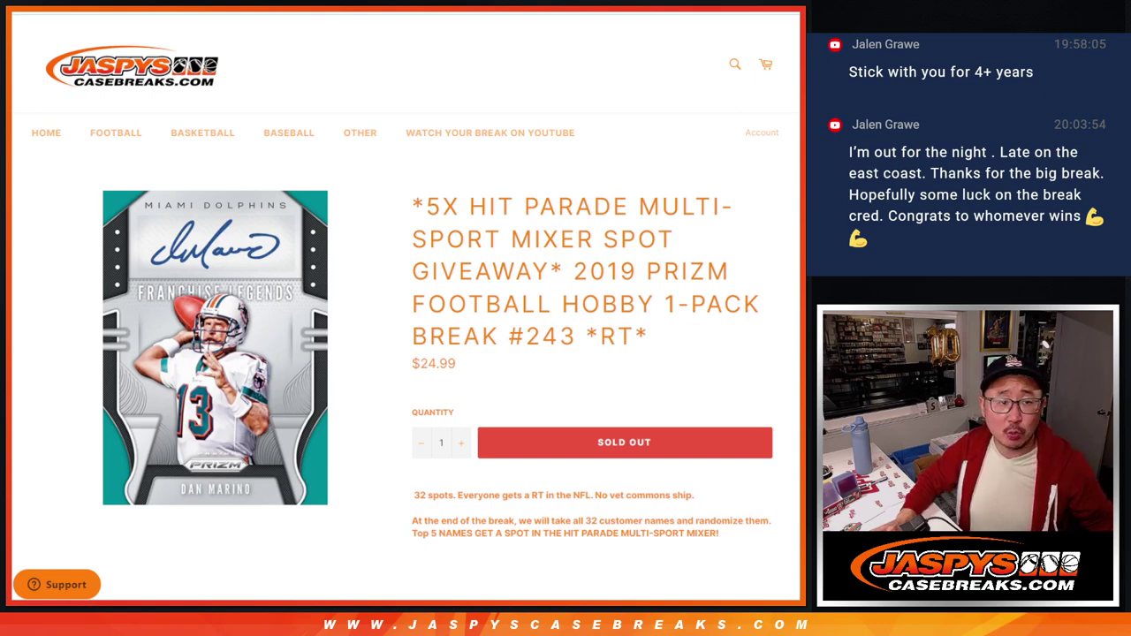
key("ctrl+Tab")
scroll(333, 382, "up", 5)
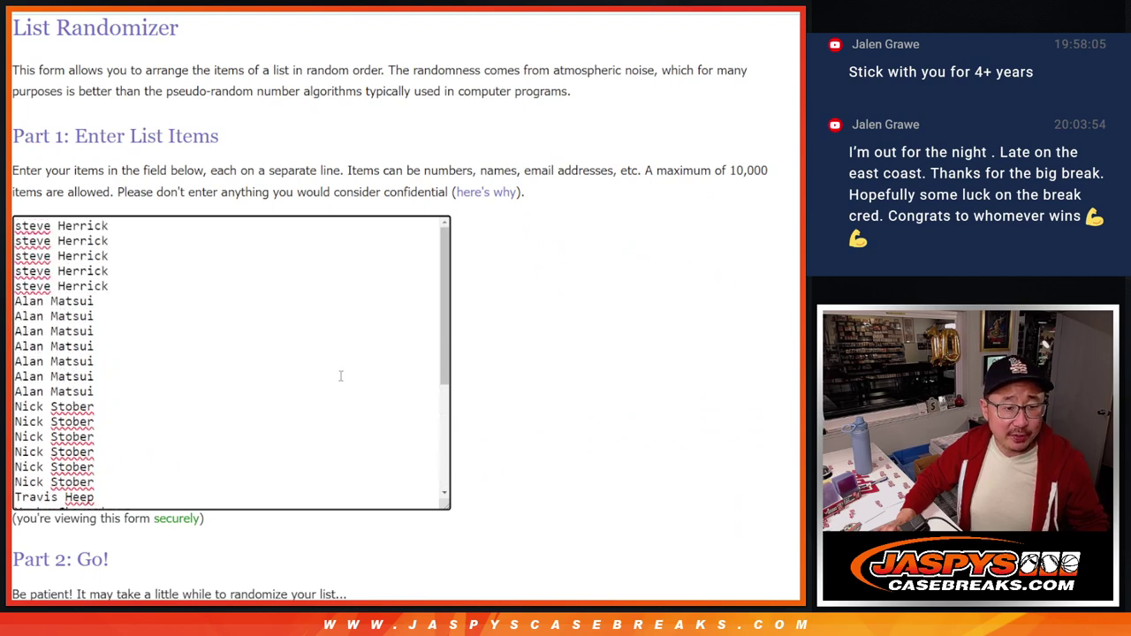
scroll(340, 376, "down", 5)
key("ctrl+a")
type("ARIZONA CARDINALS ATLANTA FALCONS BALTIMORE RAVENS BUFFALO BILLS CAROLINA PANTHERS CHICAGO BEARS CINCINNATI BENGALS CLEVELAND BROWNS DALLAS COWBOYS DENVER BRONCOS DETROIT LIONS GREEN BAY PACKERS HOUSTON TEXANS INDIANAPOLIS COLTS JACKSONVILLE JAGUARS KANSAS CITY CHIEFS LAS VEGAS RAIDERS LOS ANGELES CHARGERS LOS ANGELES RAMS MIAMI DOLPHINS MINNESOTA VIKINGS NEW ENGLAND PATRIOTS NEW ORLEANS SAINTS NEW YORK GIANTS NEW YORK JETS PHILADELPHIA EAGLES PITTSBURGH STEELERS SAN FRANCISCO 49ERS SEATTLE SEAHAWKS TAMPA BAY BUCCANEERS TENNESSEE TITANS WASHINGTON COMMANDERS")
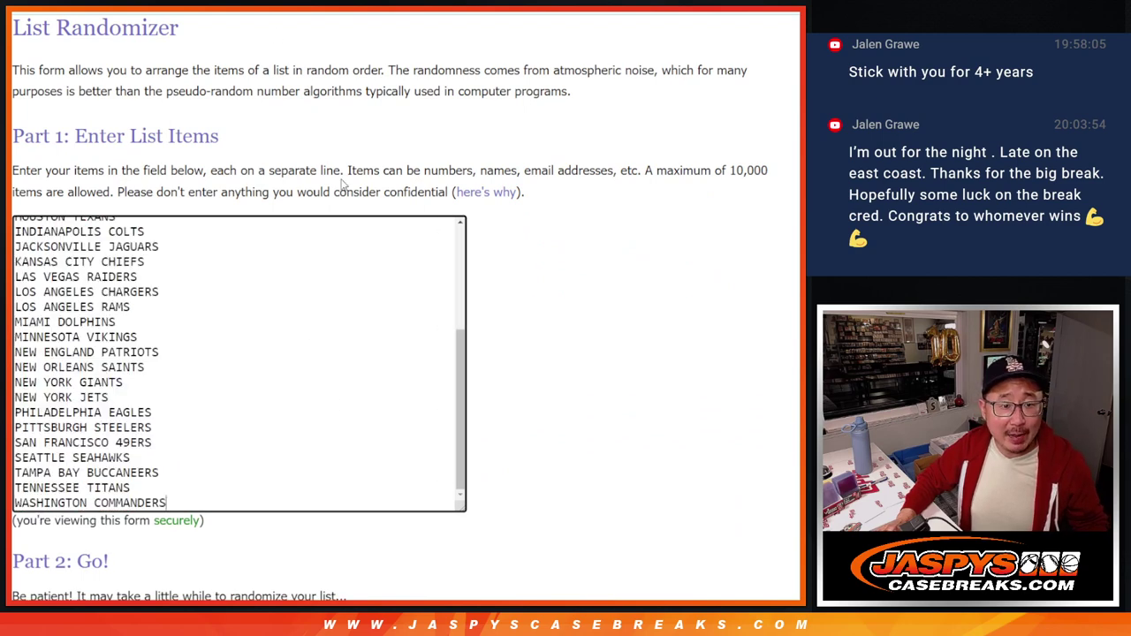
scroll(306, 356, "up", 5)
Step: Roll two dice in the Dice Roller, getting 5 and 1 for a total of 6
key("ctrl+Tab")
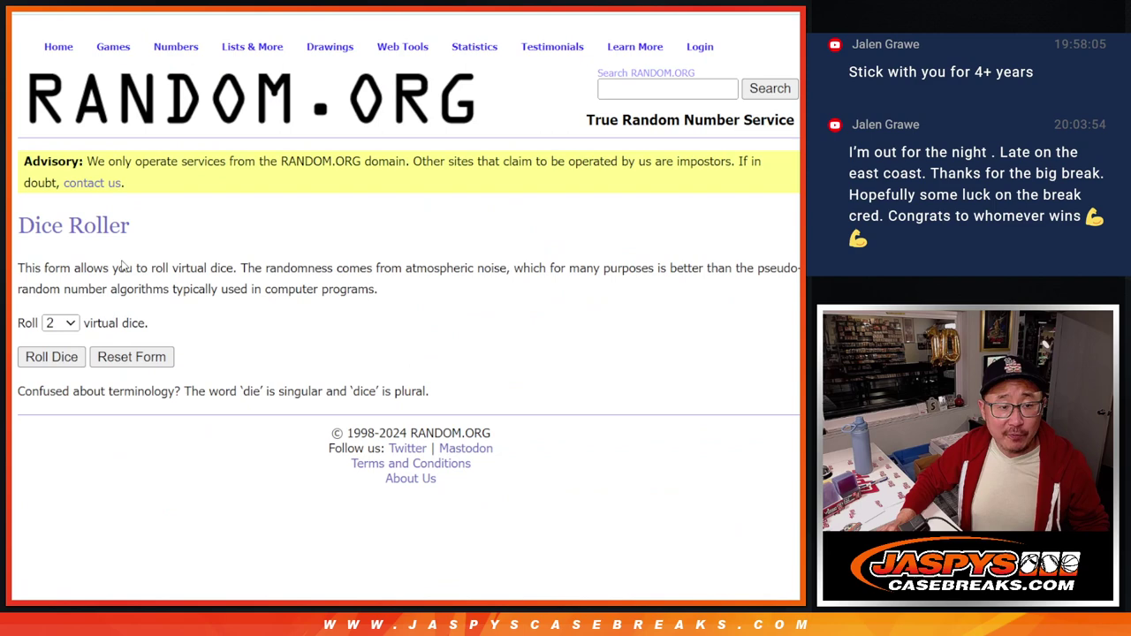
left_click(52, 357)
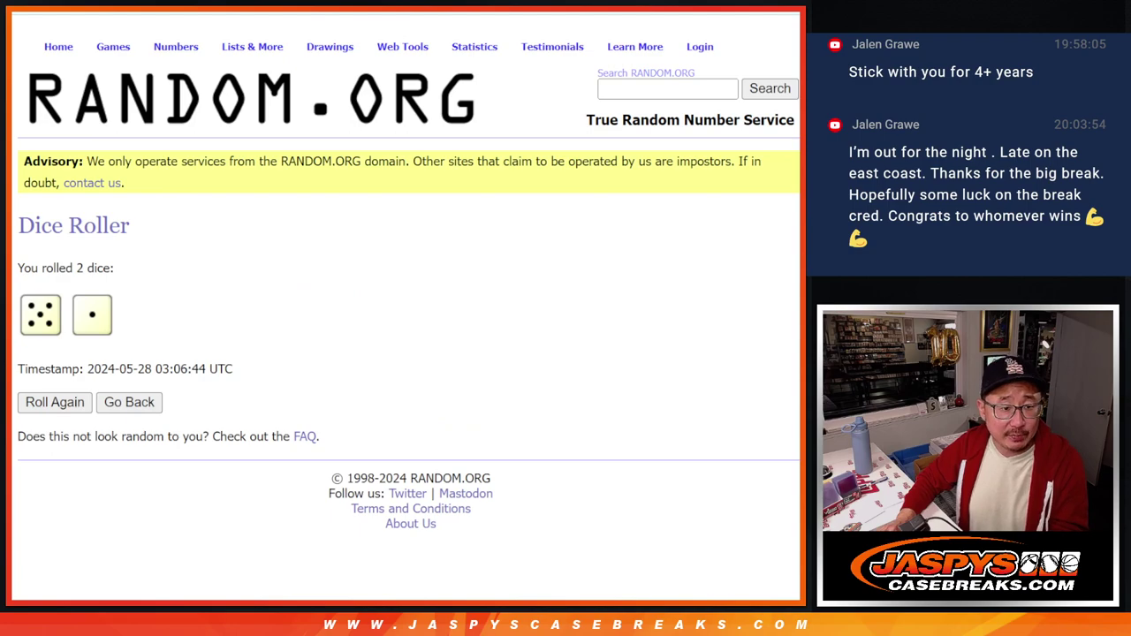
key("ctrl+shift+Tab")
scroll(571, 273, "down", 2)
Step: Randomize the 32 customer names six times, then select the resulting list
left_click(46, 488)
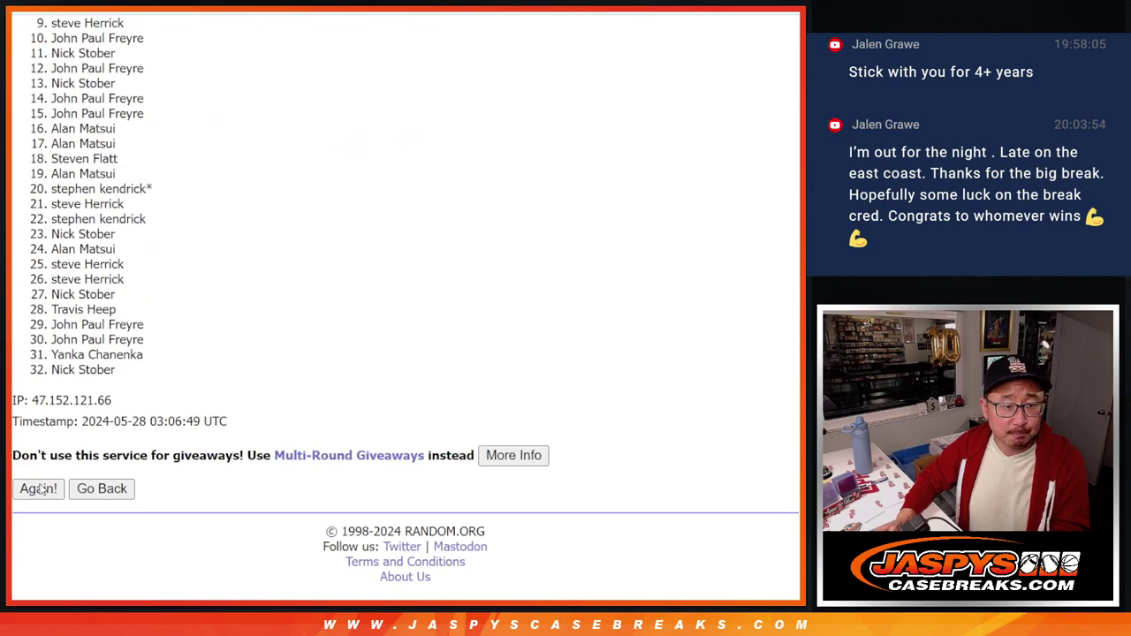
left_click(38, 488)
left_click(38, 489)
left_click(38, 488)
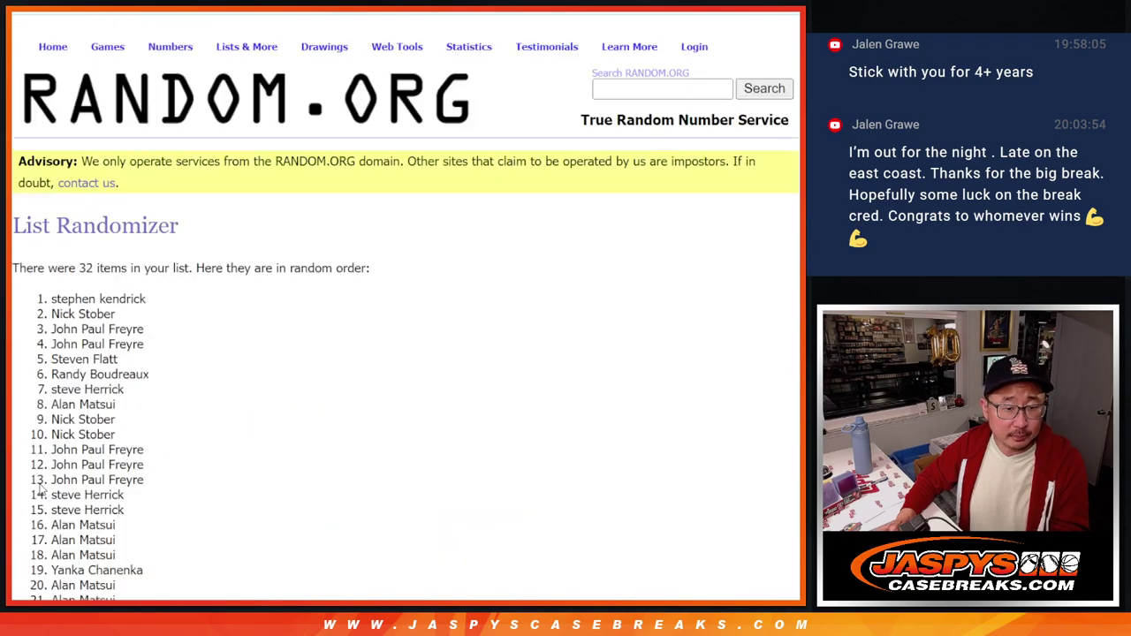
scroll(40, 493, "down", 5)
left_click(38, 489)
scroll(38, 489, "down", 5)
left_click(38, 489)
scroll(286, 331, "down", 5)
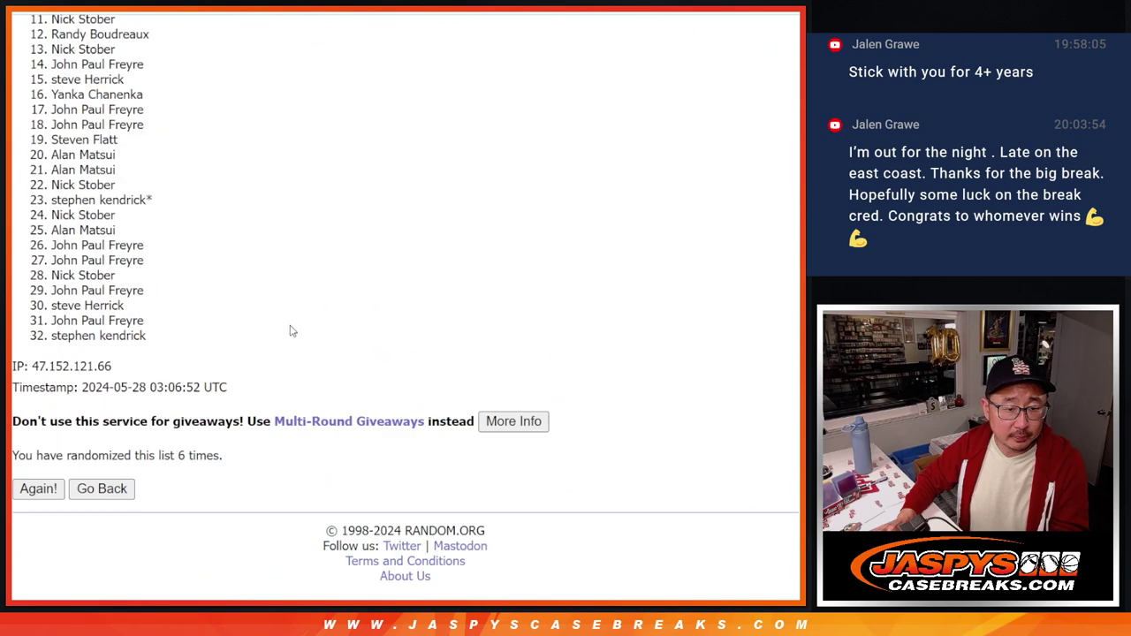
scroll(291, 328, "up", 3)
left_click_drag(44, 64, 171, 533)
scroll(171, 533, "down", 2)
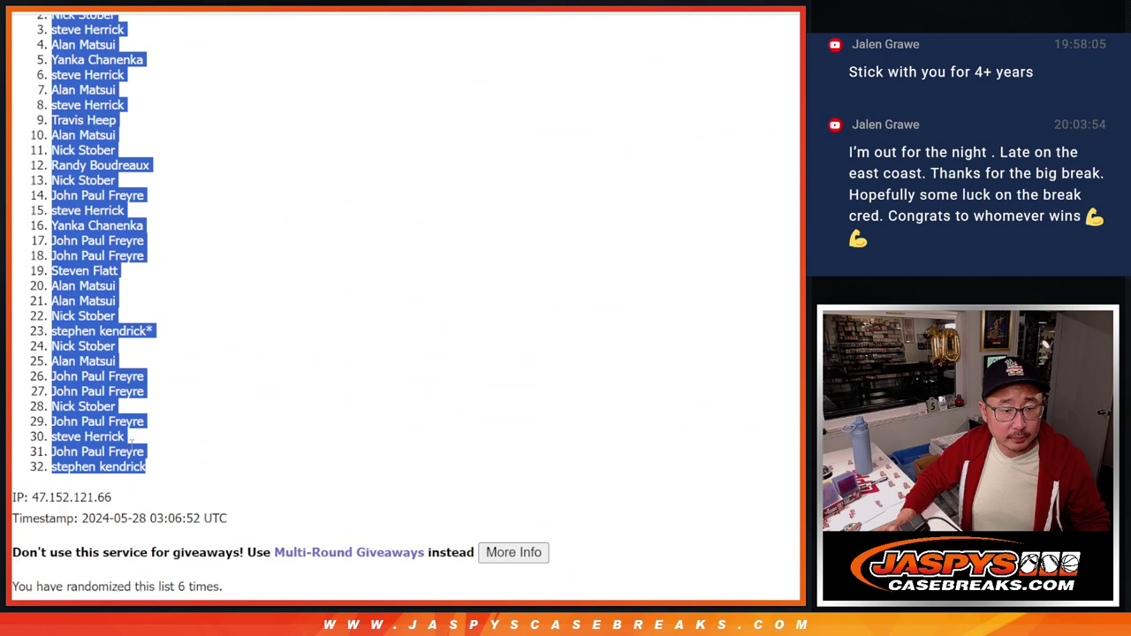
Step: Paste the shuffled customer names into column A of the Google Sheet
key("alt+Tab")
key("ctrl+v")
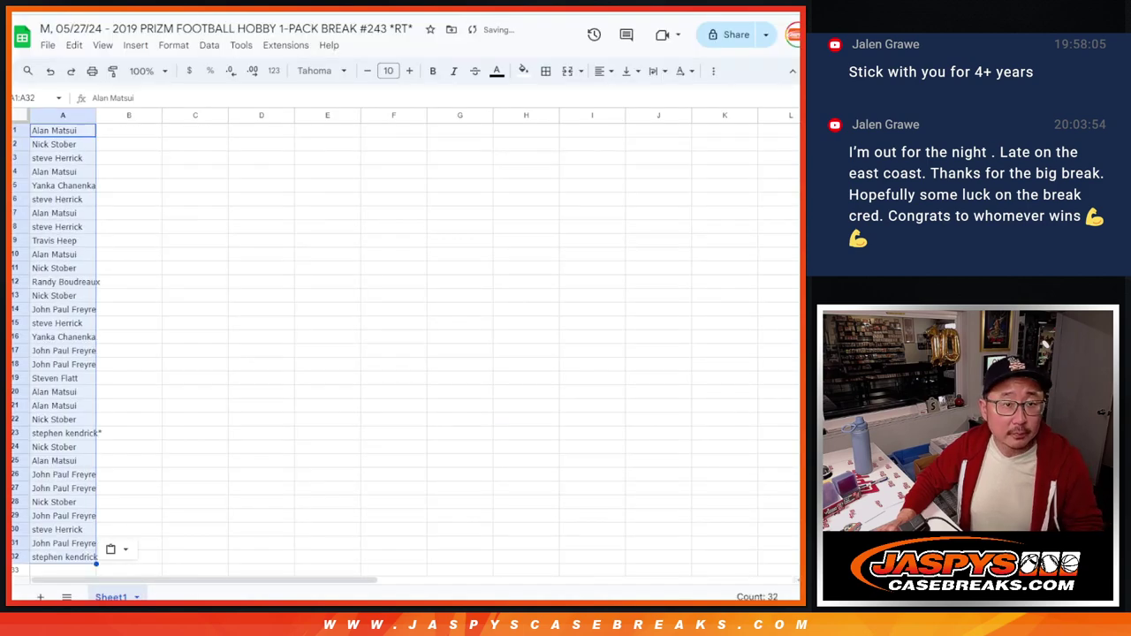
key("alt+Tab")
key("alt+Tab")
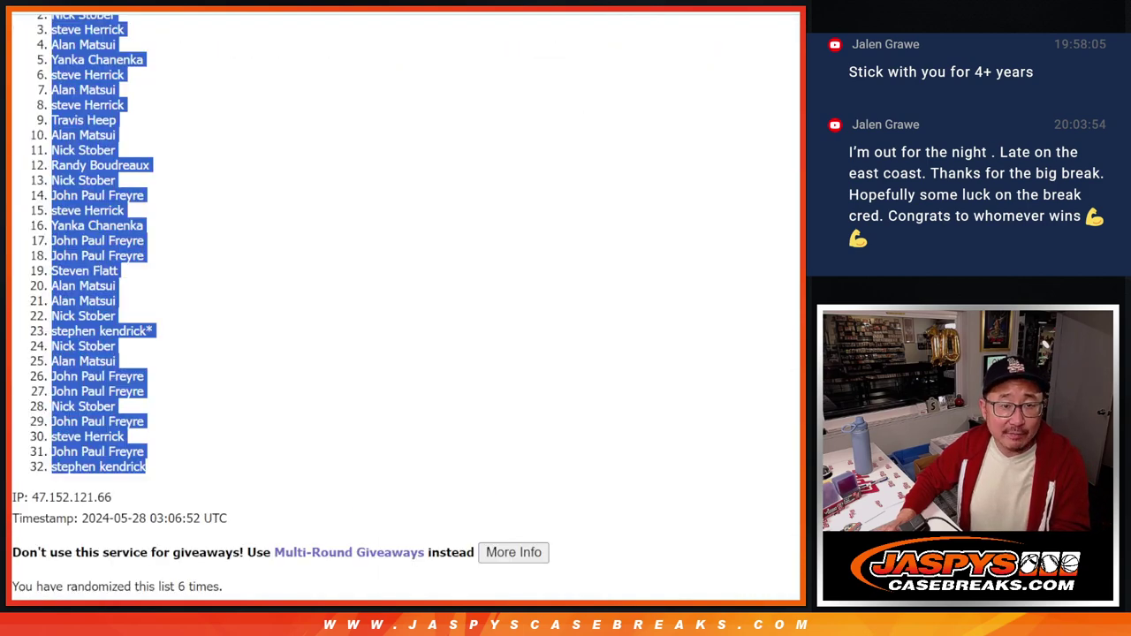
Step: Randomize the 32 NFL teams six times in the team List Randomizer
key("alt+Left")
scroll(48, 495, "down", 2)
left_click(49, 488)
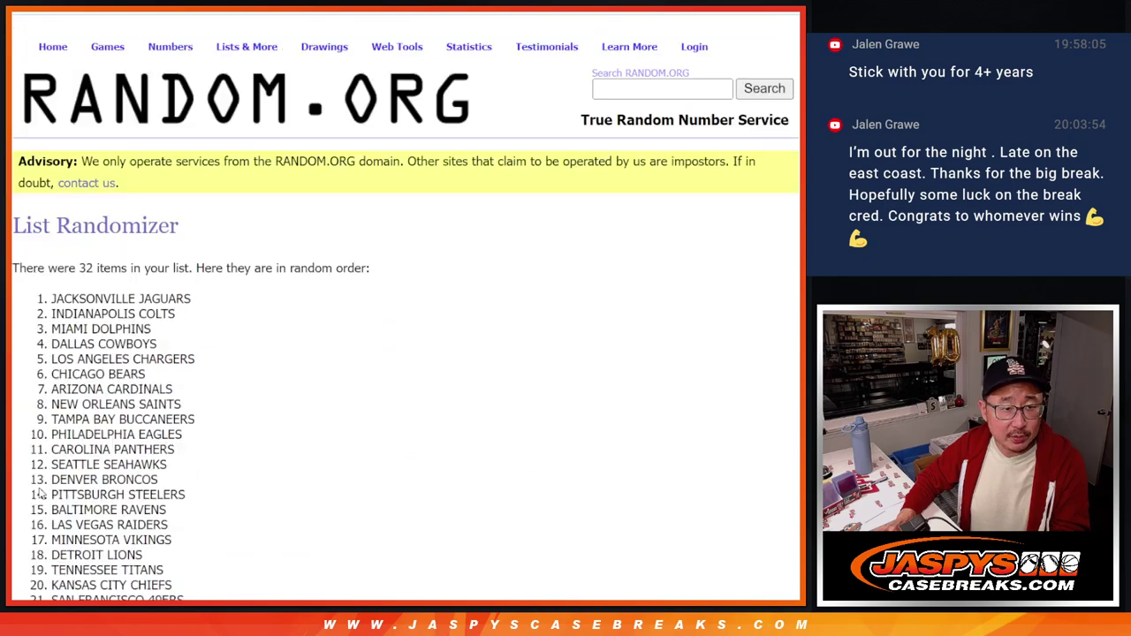
scroll(40, 495, "down", 5)
left_click(38, 486)
scroll(40, 495, "down", 5)
left_click(38, 560)
scroll(40, 494, "down", 5)
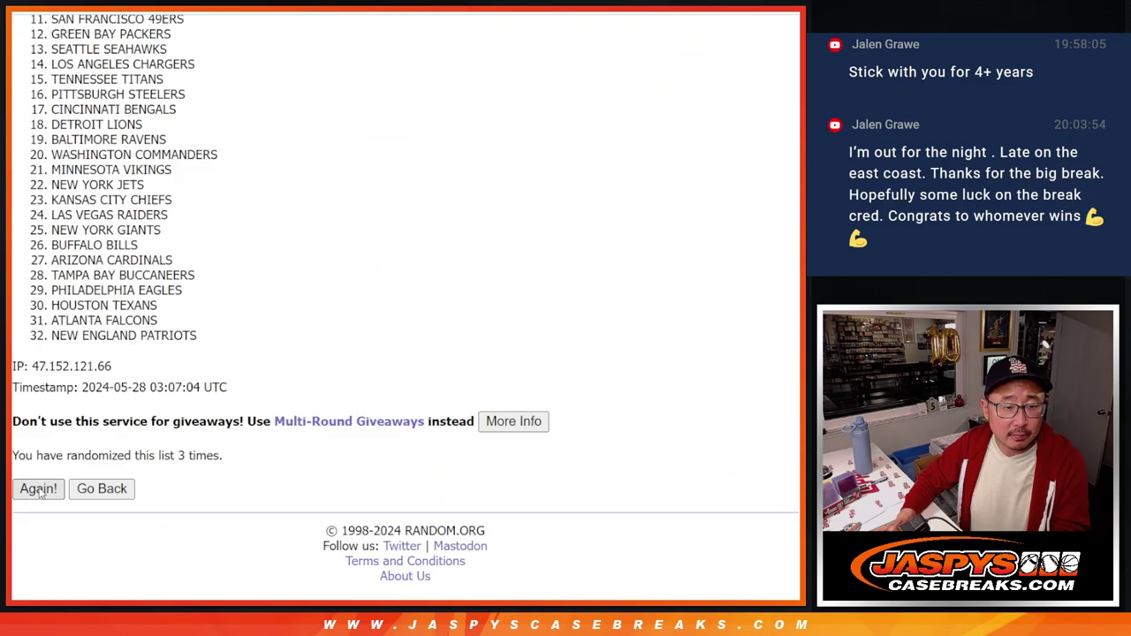
left_click(38, 491)
scroll(40, 490, "down", 5)
left_click(40, 489)
scroll(40, 489, "down", 5)
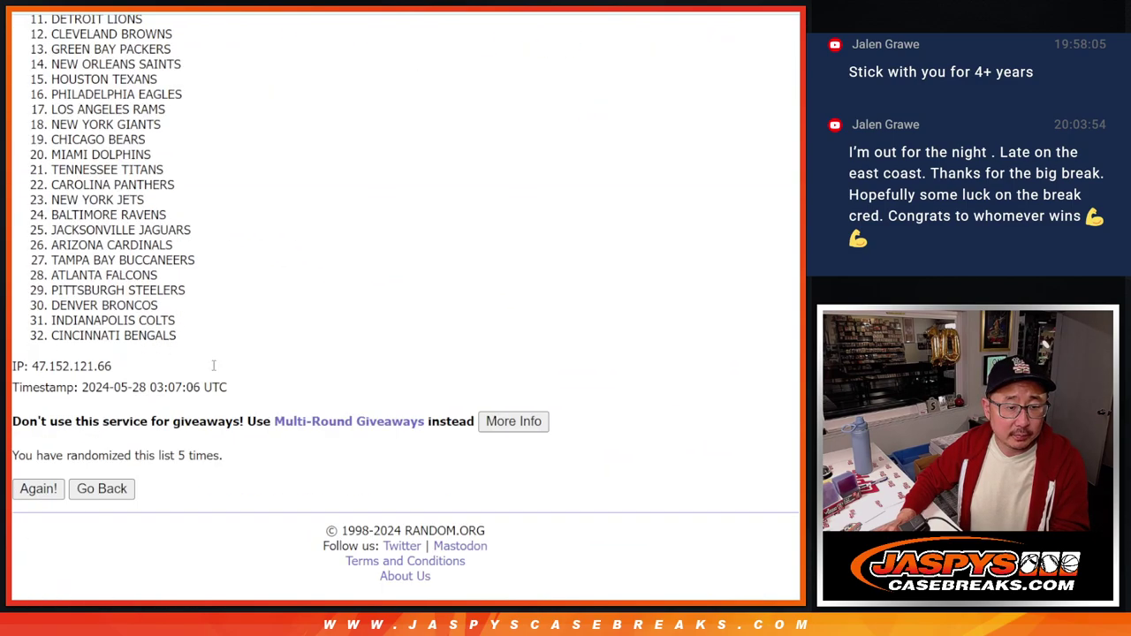
key("Return")
Step: Select the shuffled team list, Cleveland Browns through Miami Dolphins
scroll(287, 375, "up", 3)
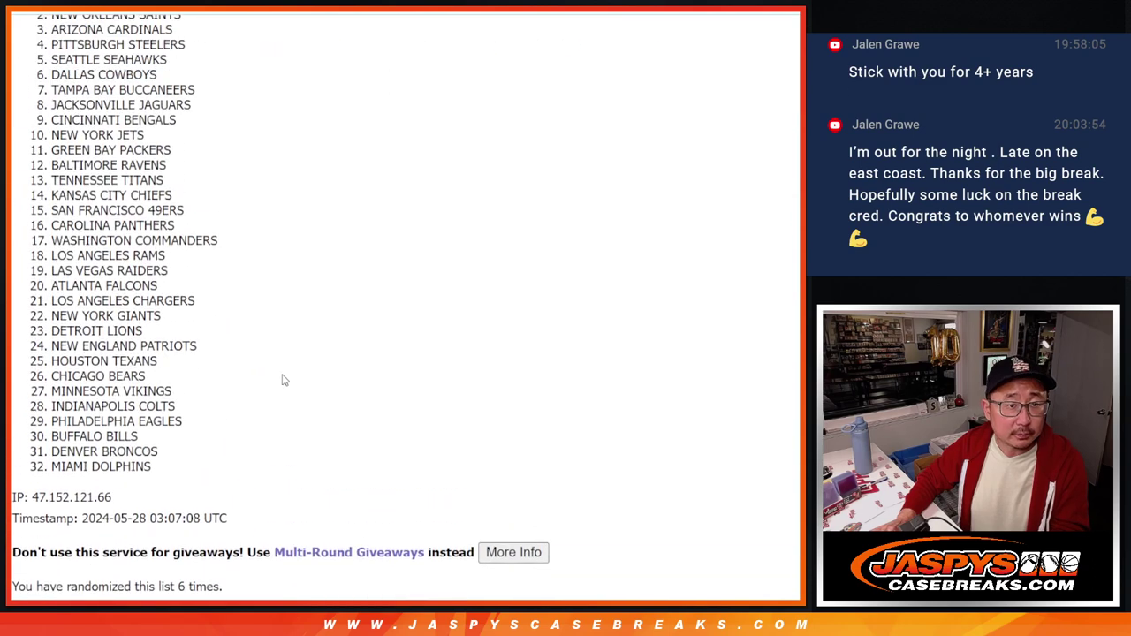
left_click_drag(42, 65, 179, 533)
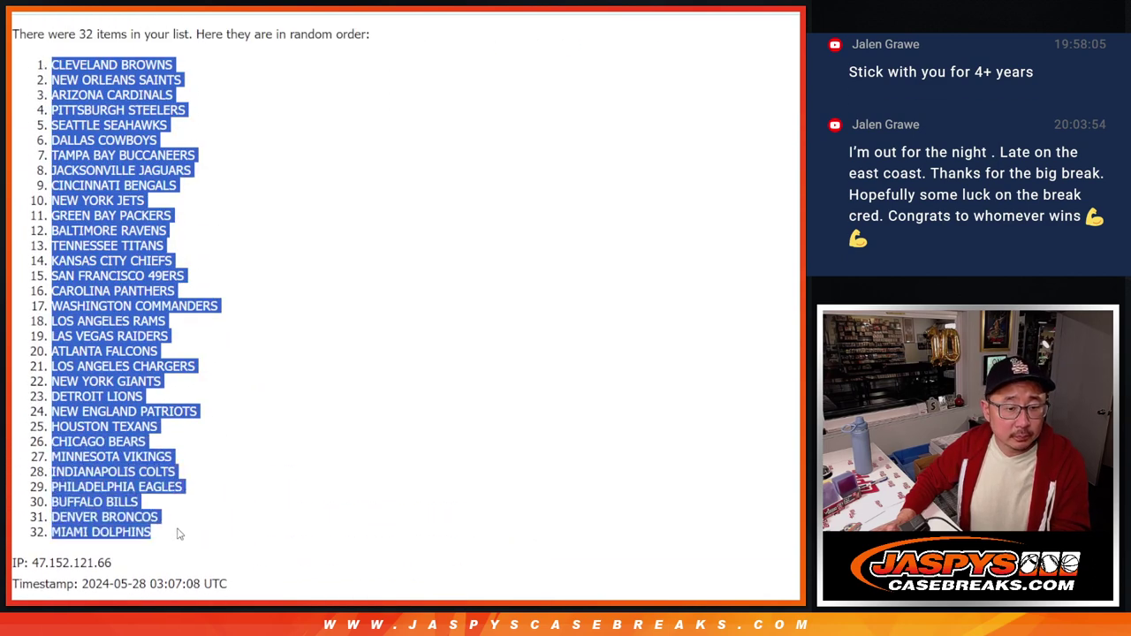
scroll(179, 533, "down", 1)
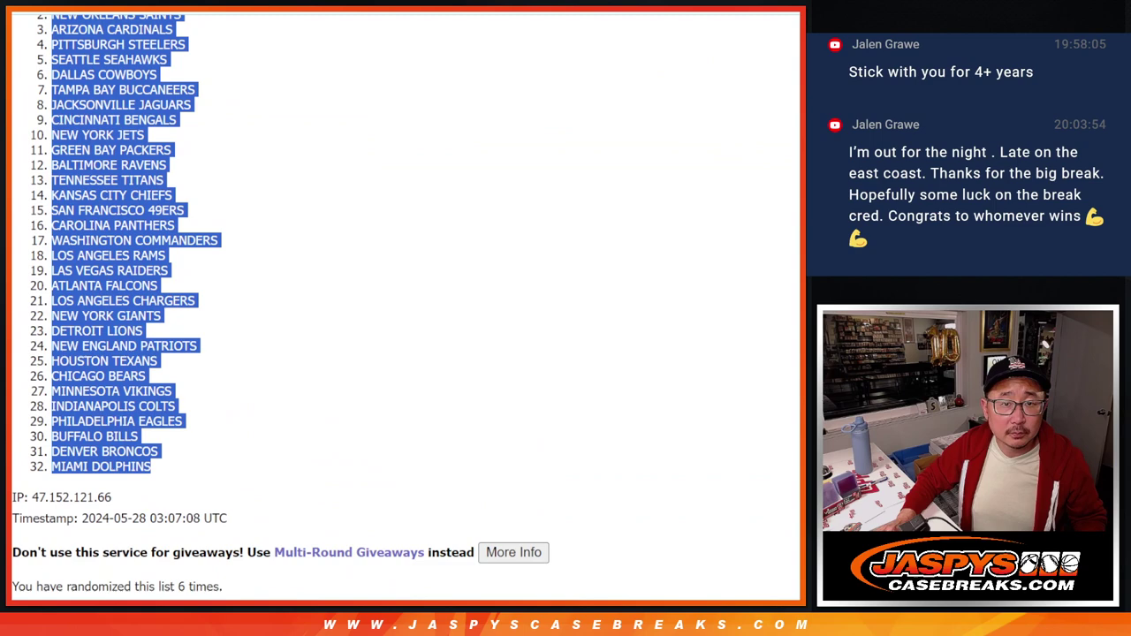
Step: Paste the copied shuffled teams into column B starting at B1
key("ctrl+c")
key("alt+Tab")
left_click(146, 133)
key("ctrl+v")
Step: Change the whole sheet's font to Josefin Sans
key("ctrl+a")
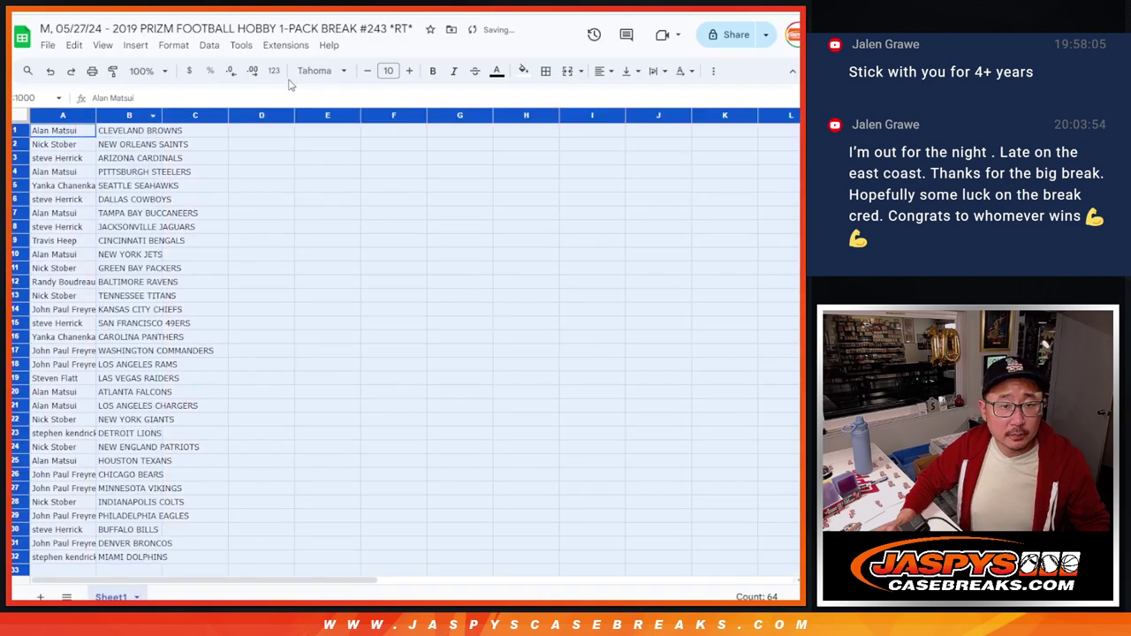
left_click(318, 71)
left_click(338, 214)
left_click(318, 70)
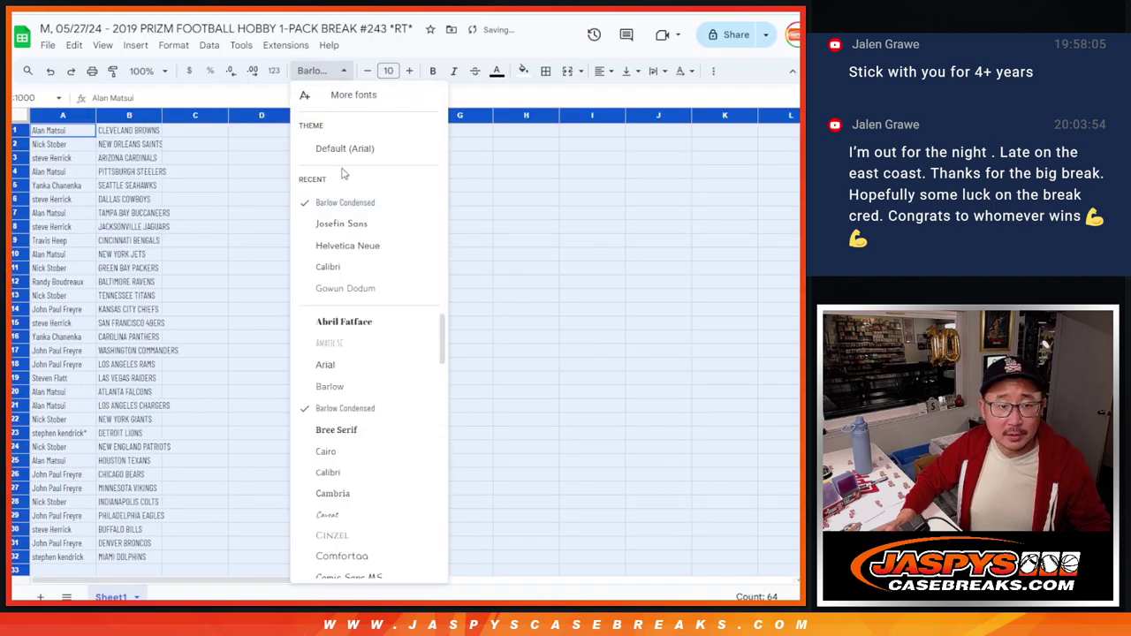
left_click(341, 222)
left_click(389, 71)
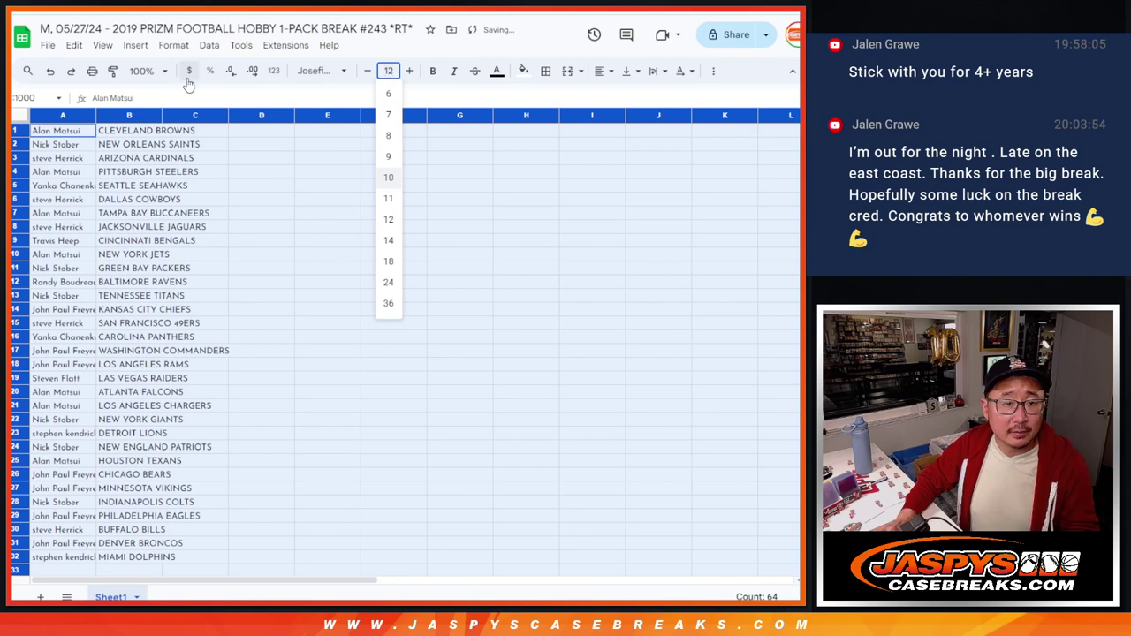
Step: Zoom the sheet to 150% and widen columns A and B to fit the names
left_click(159, 71)
left_click(146, 215)
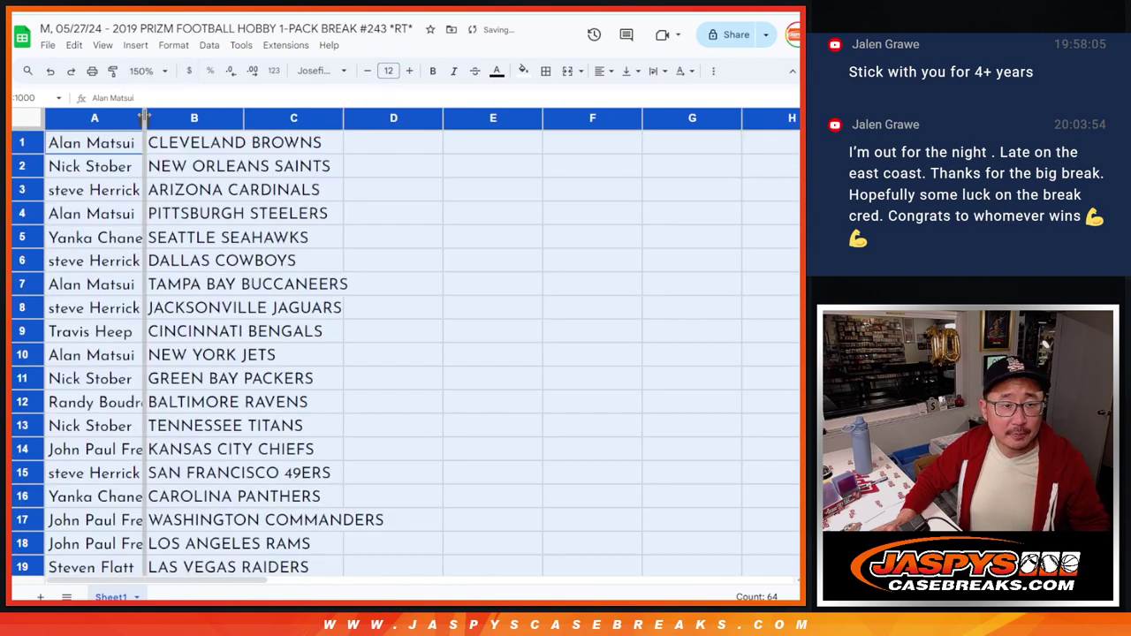
double_click(144, 118)
Step: Select the name-team pairs, first rows 1-16 and then rows 17-32
left_click(237, 478, "shift")
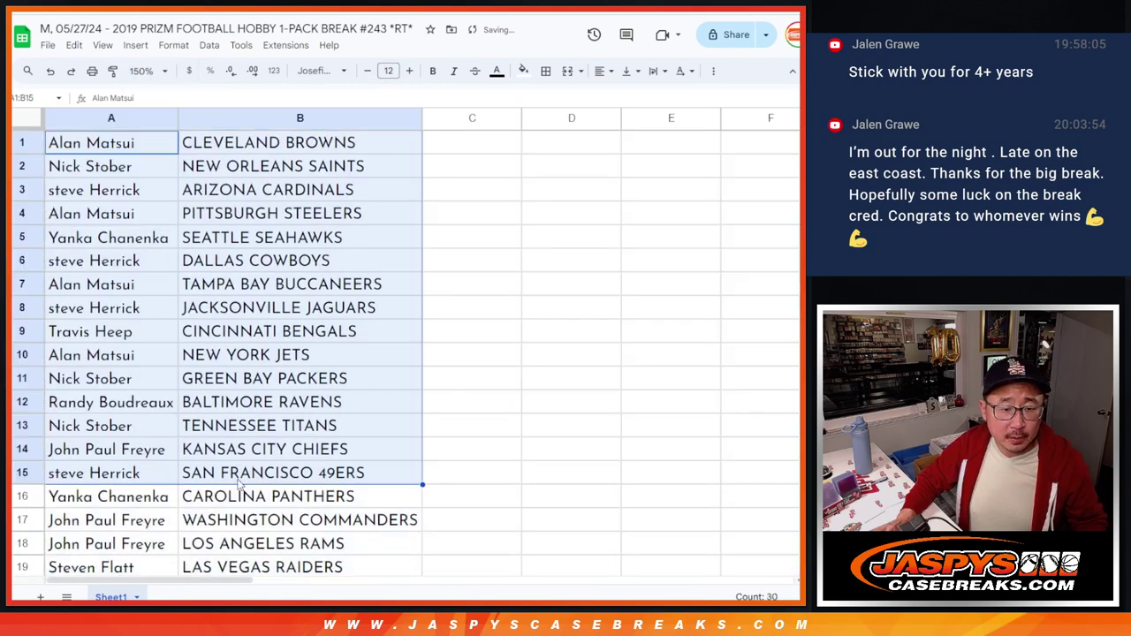
left_click(240, 498, "shift")
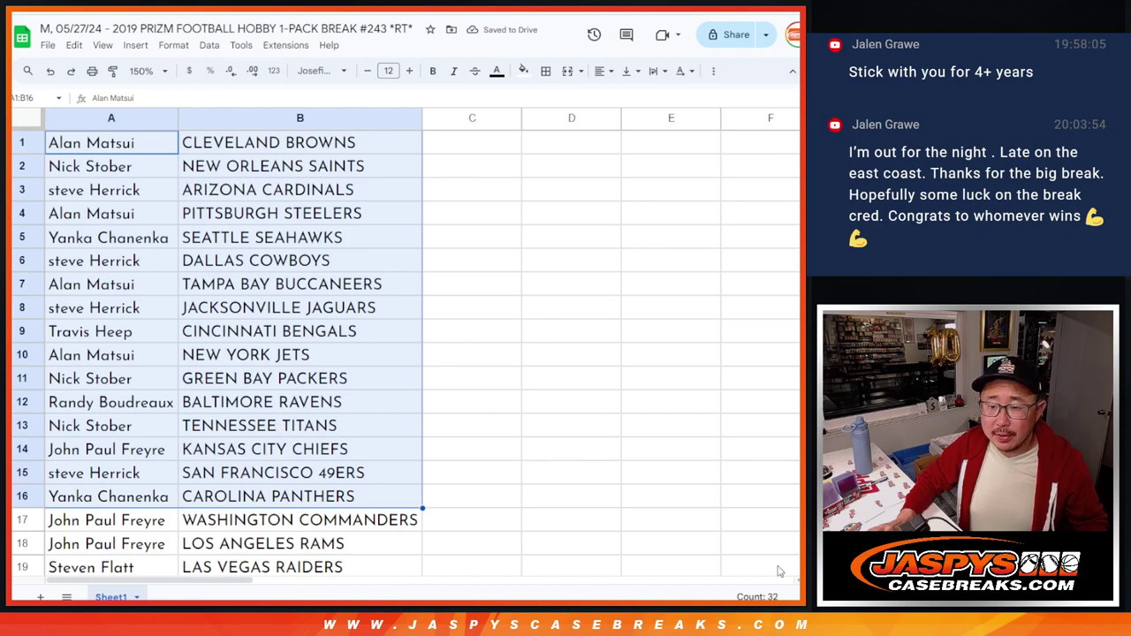
scroll(406, 353, "down", 5)
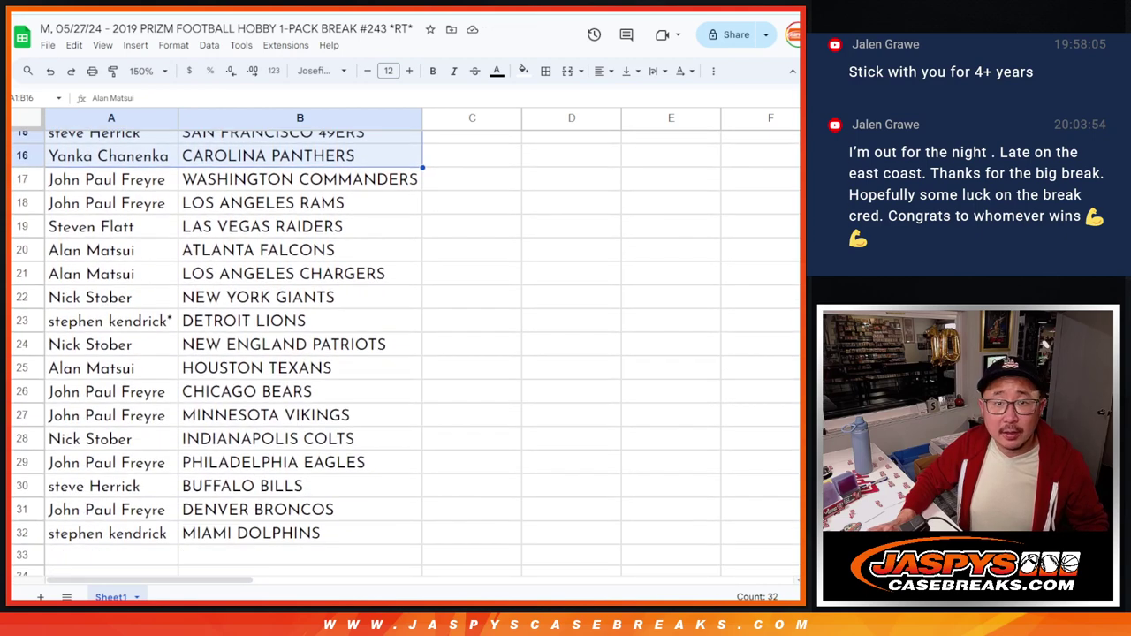
left_click(146, 181)
left_click(254, 537, "shift")
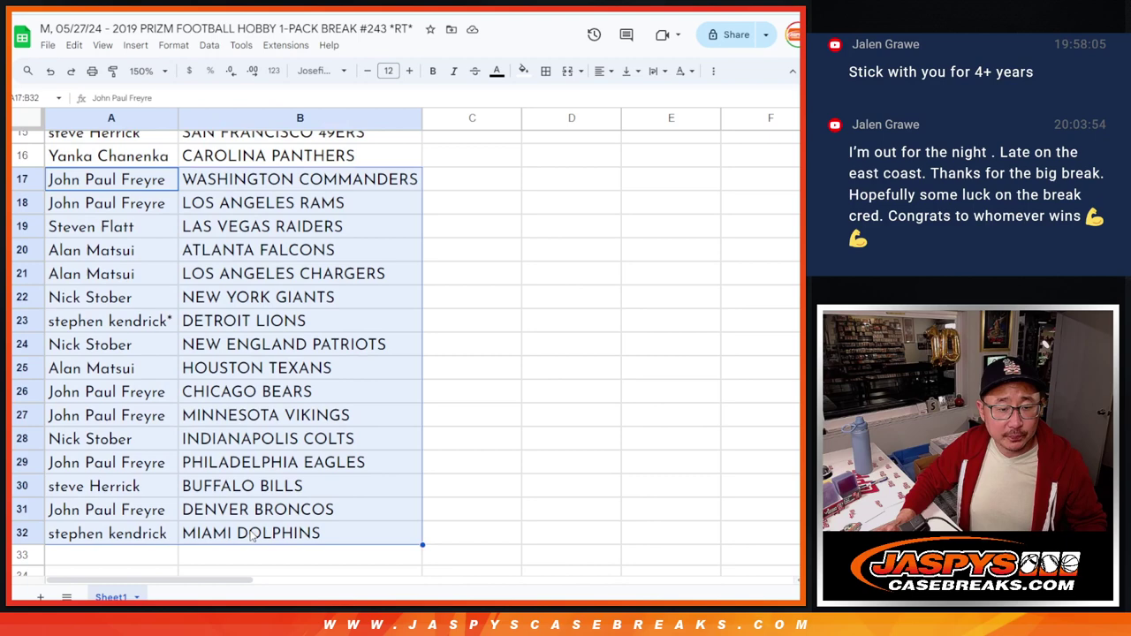
scroll(291, 495, "up", 5)
Step: Set the sheet zoom to 88% so all 32 rows fit on screen
left_click(141, 71)
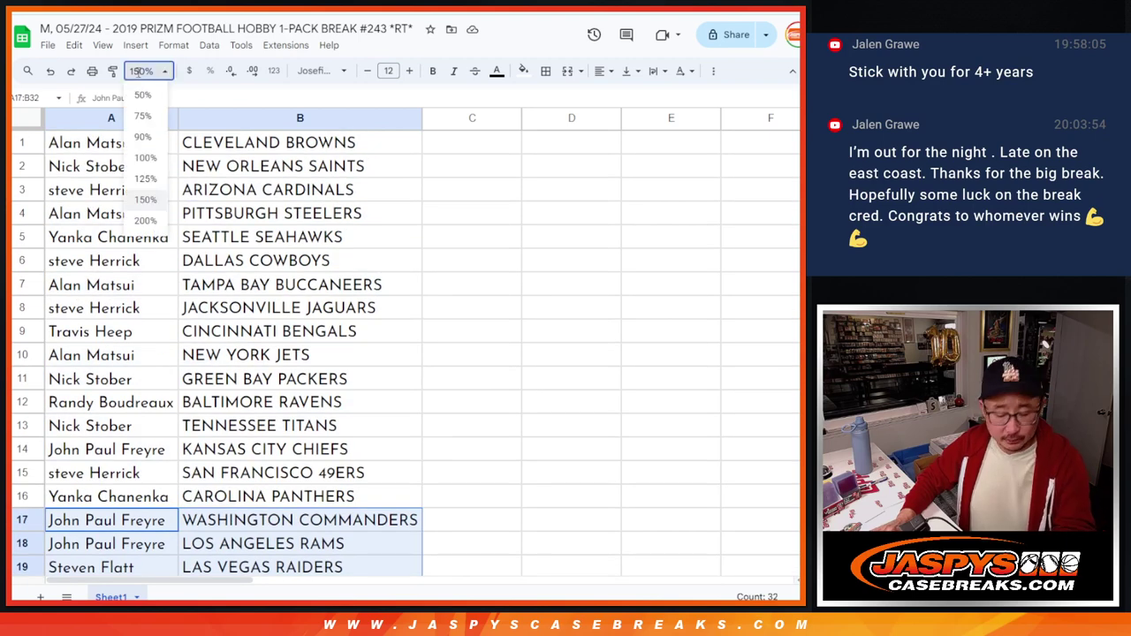
type("8")
key("Return")
left_click(141, 71)
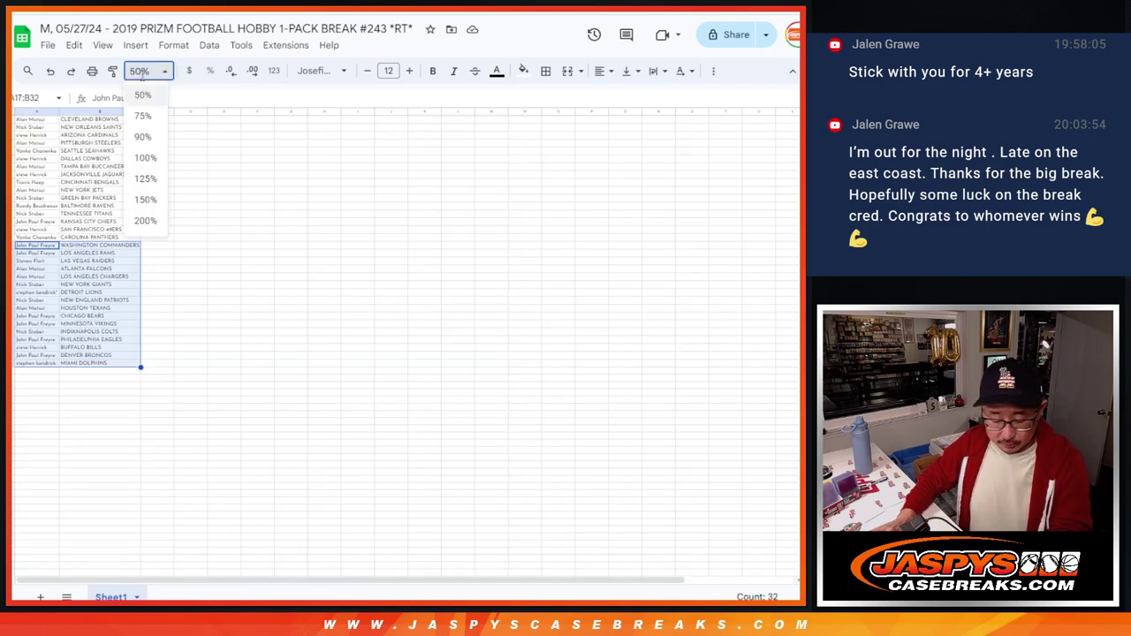
type("88")
key("Return")
Step: Sort the sheet A to Z by the team column and apply all borders to the table
right_click(150, 114)
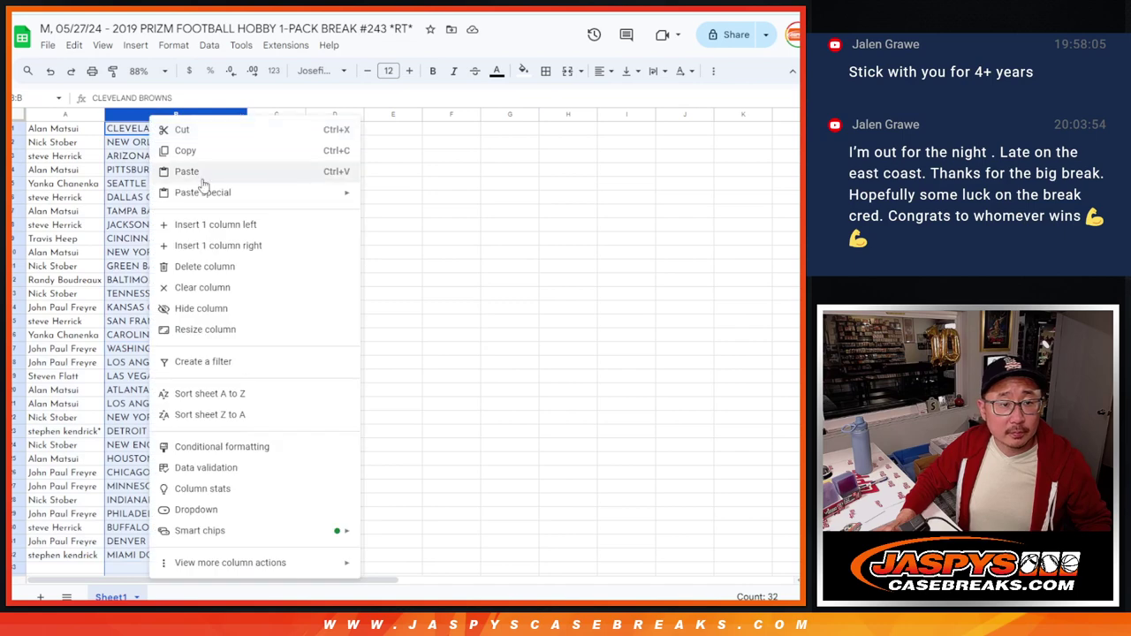
left_click(223, 394)
key("ctrl+a")
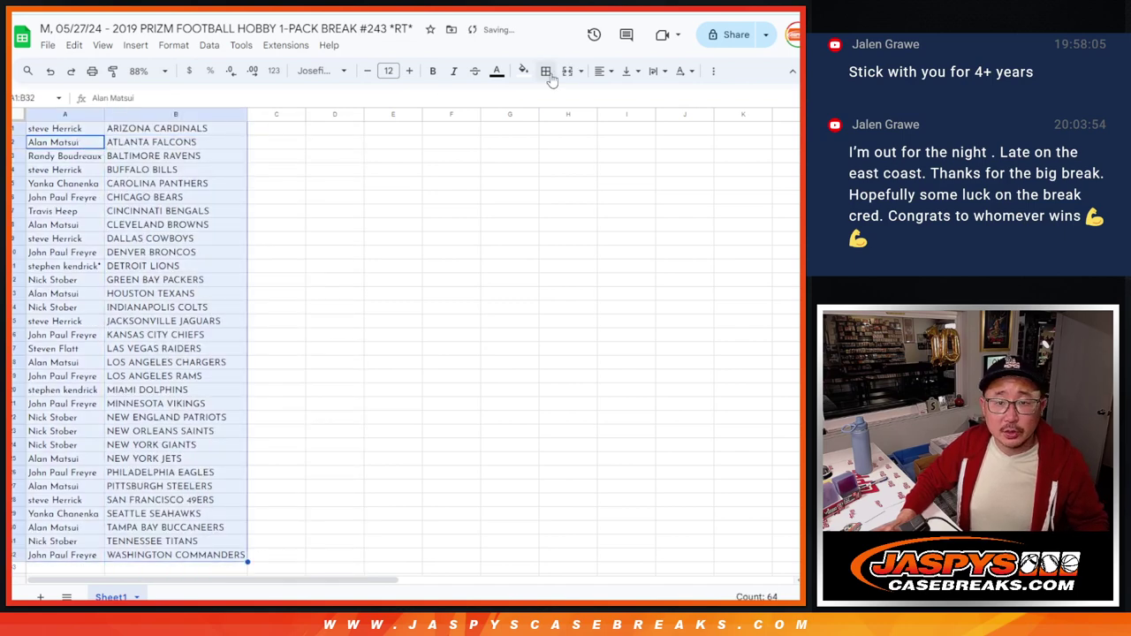
left_click(545, 71)
left_click(553, 100)
Step: Set up printing with the workbook title as page header and continue to the printer
left_click(92, 70)
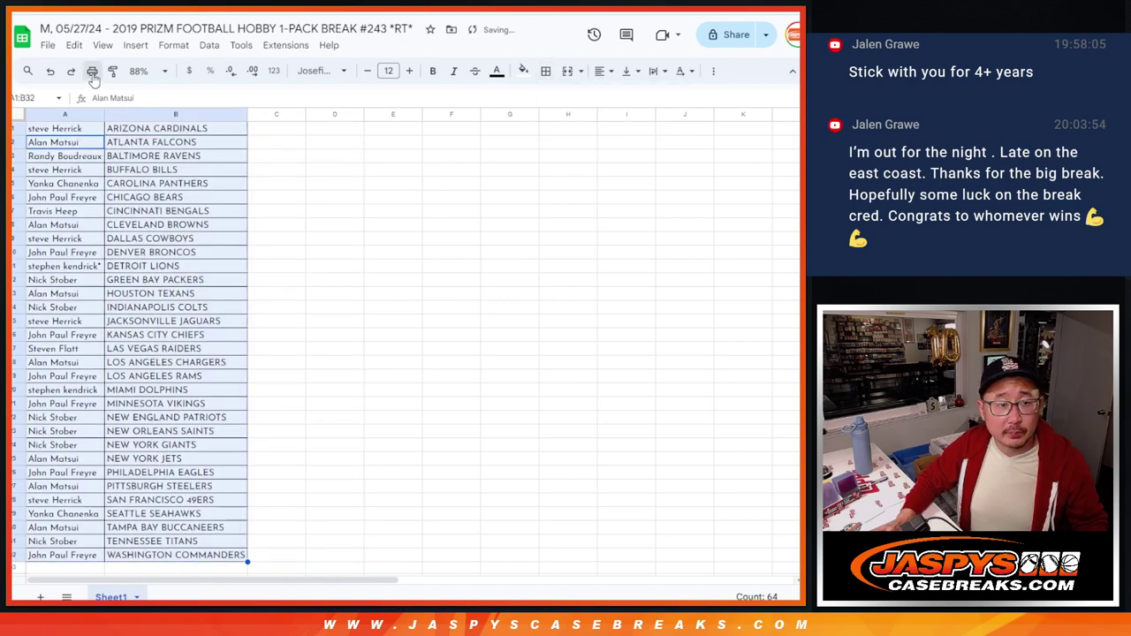
left_click(681, 404)
left_click(642, 452)
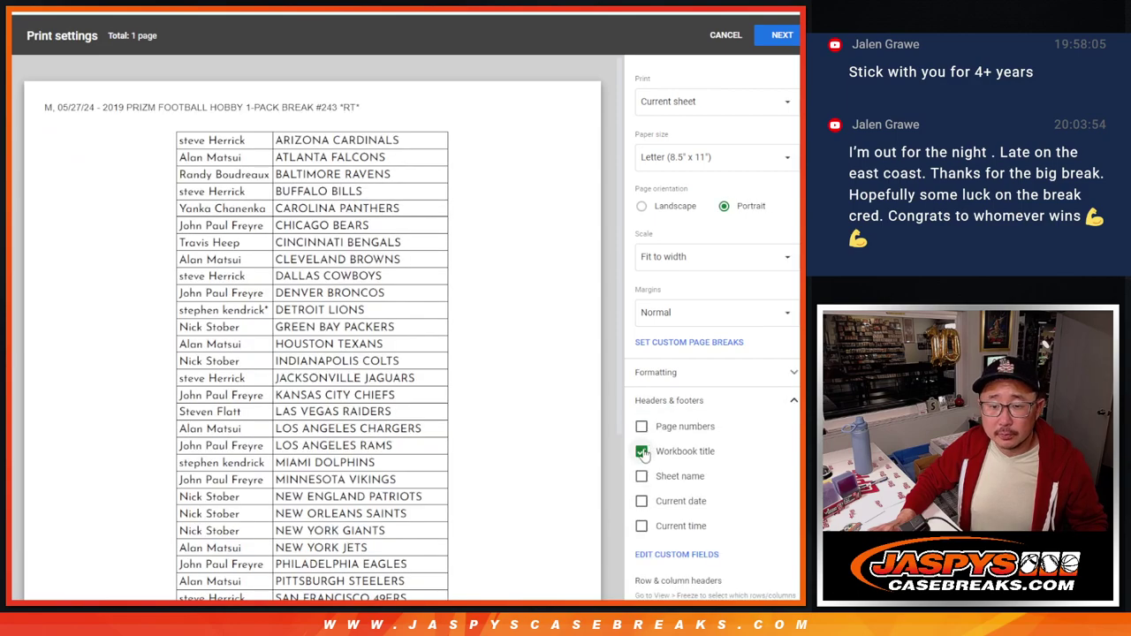
left_click(781, 36)
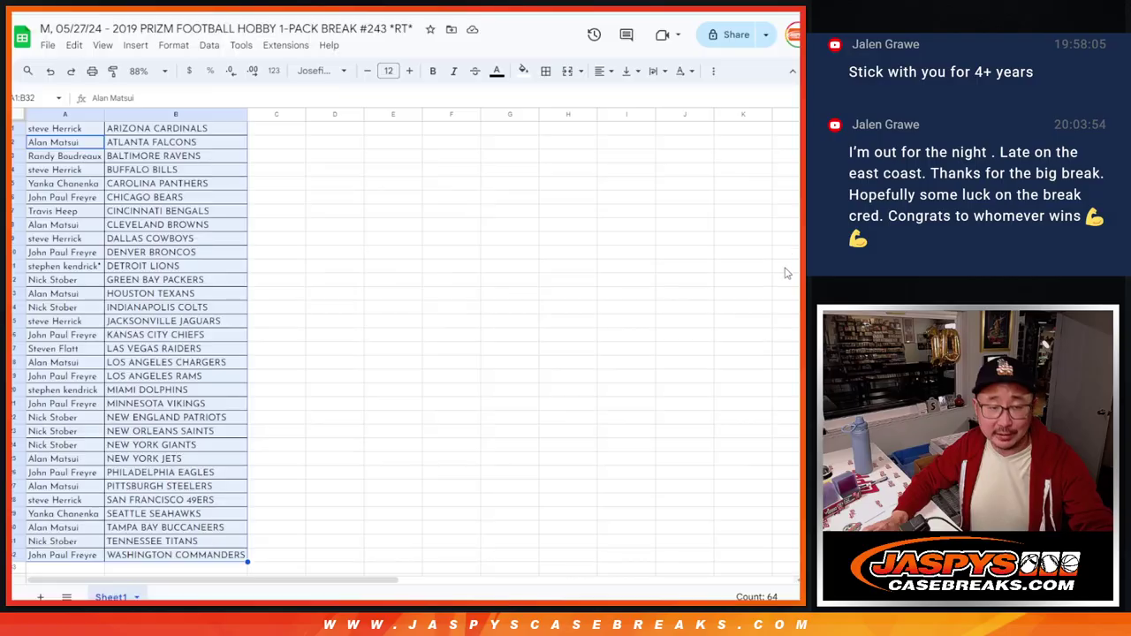
Step: Copy customer names A1:A32 and paste them into the List Randomizer
left_click(86, 134)
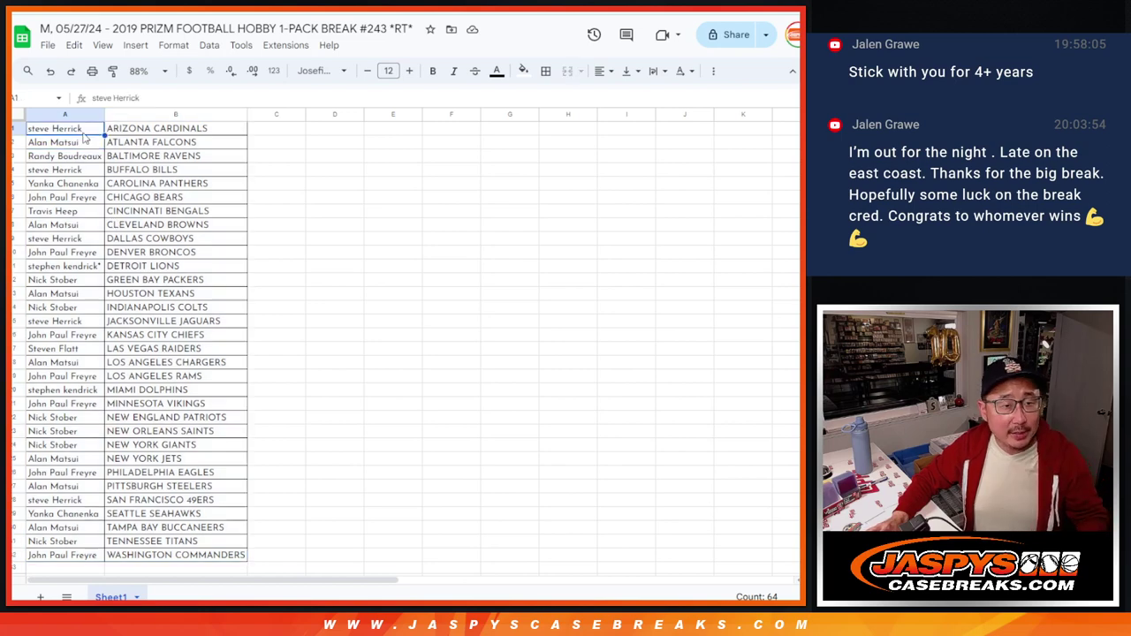
left_click(102, 558, "shift")
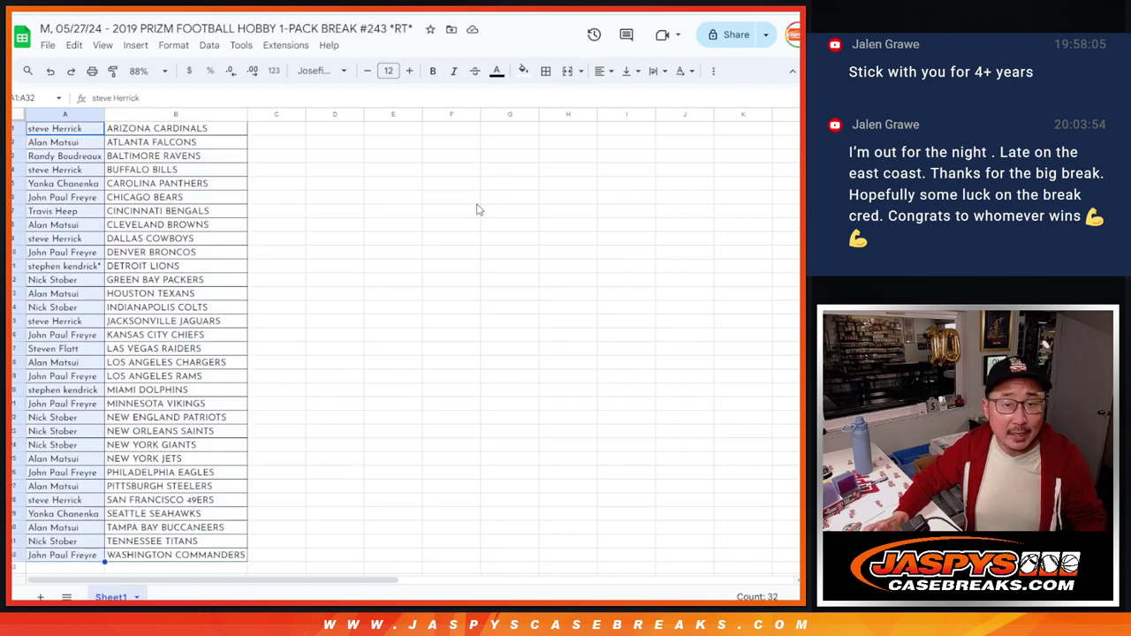
key("ctrl+Tab")
key("ctrl+Tab")
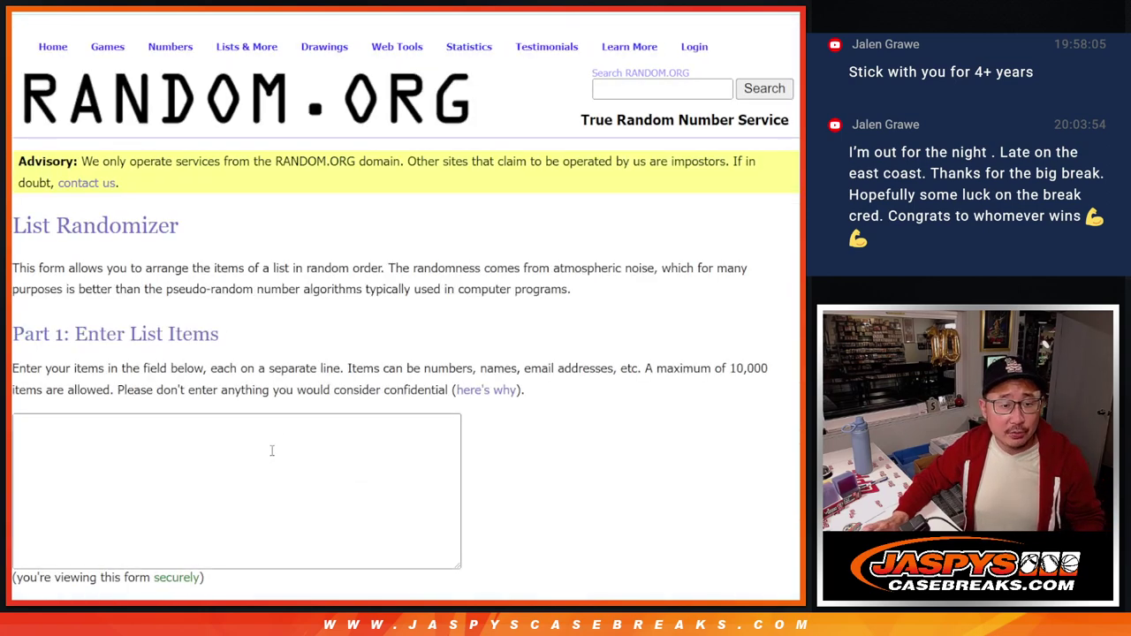
left_click(272, 452)
scroll(344, 515, "up", 5)
Step: Roll two dice in the Dice Roller, getting 3 and 2 for a total of 5
key("ctrl+Tab")
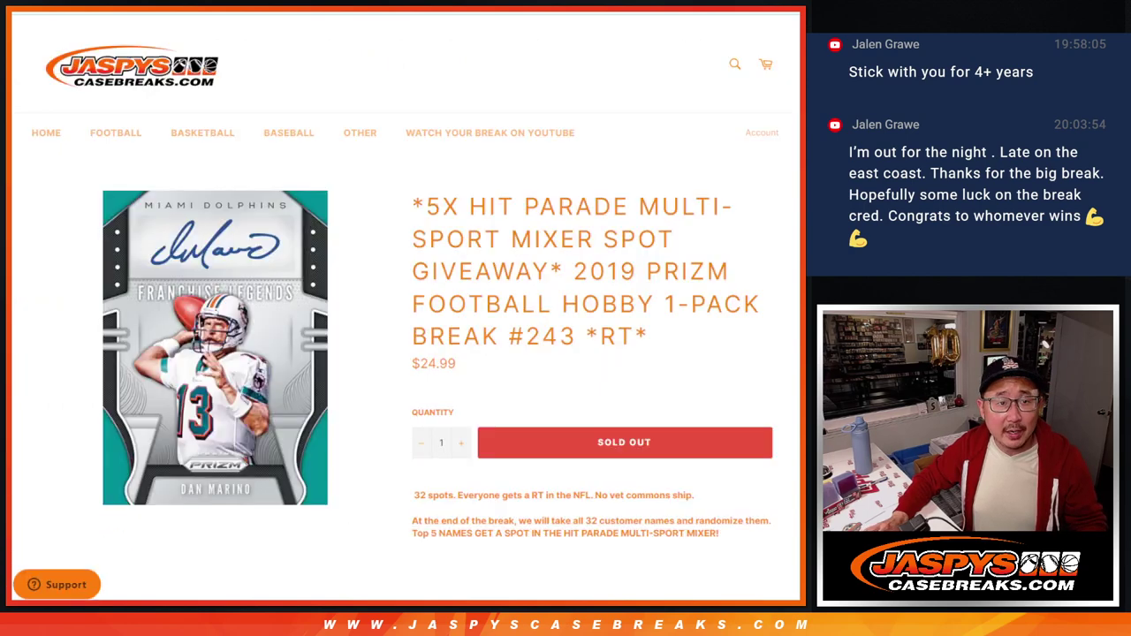
left_click_drag(425, 207, 500, 207)
left_click(500, 207)
key("ctrl+Tab")
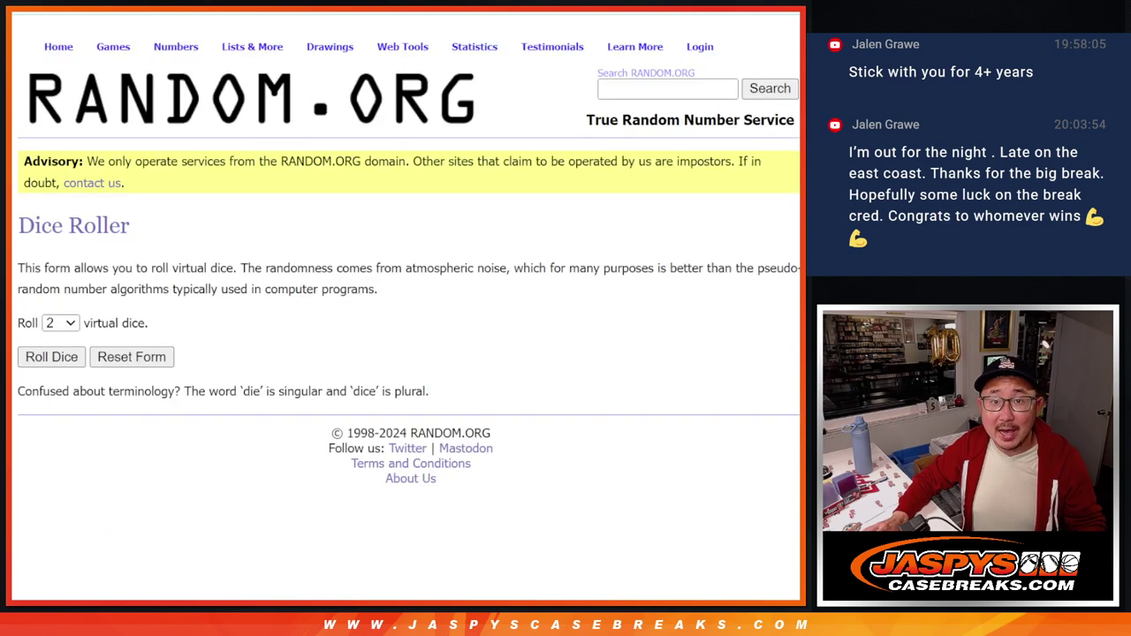
left_click(51, 356)
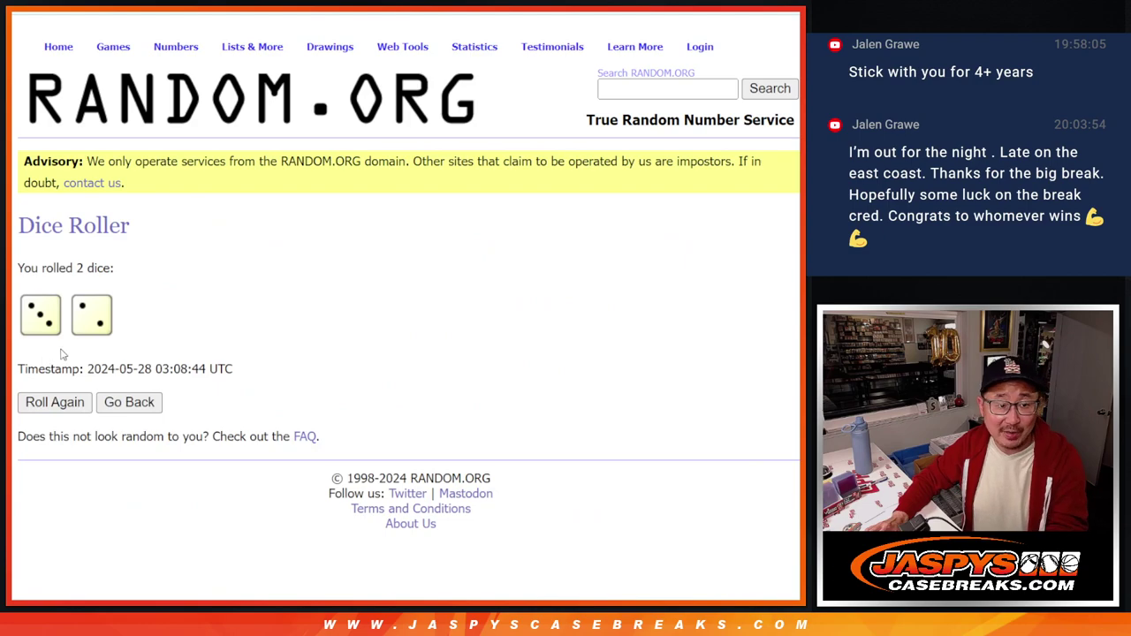
Step: Randomize the 32 customer names five times to match the dice total of 5
key("ctrl+Tab")
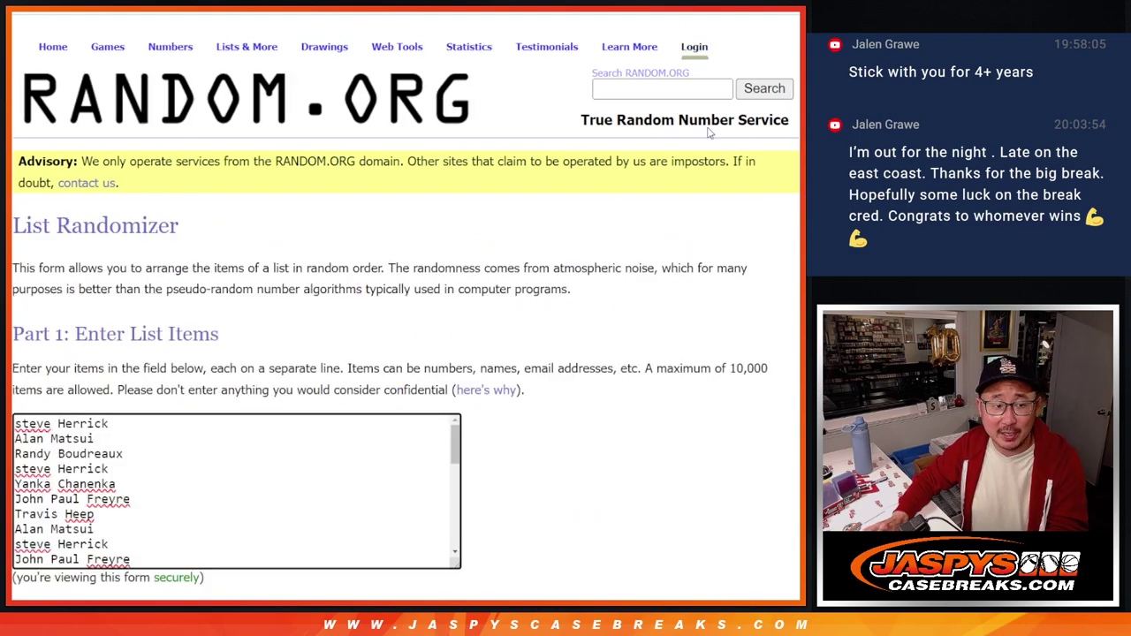
scroll(265, 353, "down", 2)
left_click(52, 489)
scroll(35, 494, "down", 10)
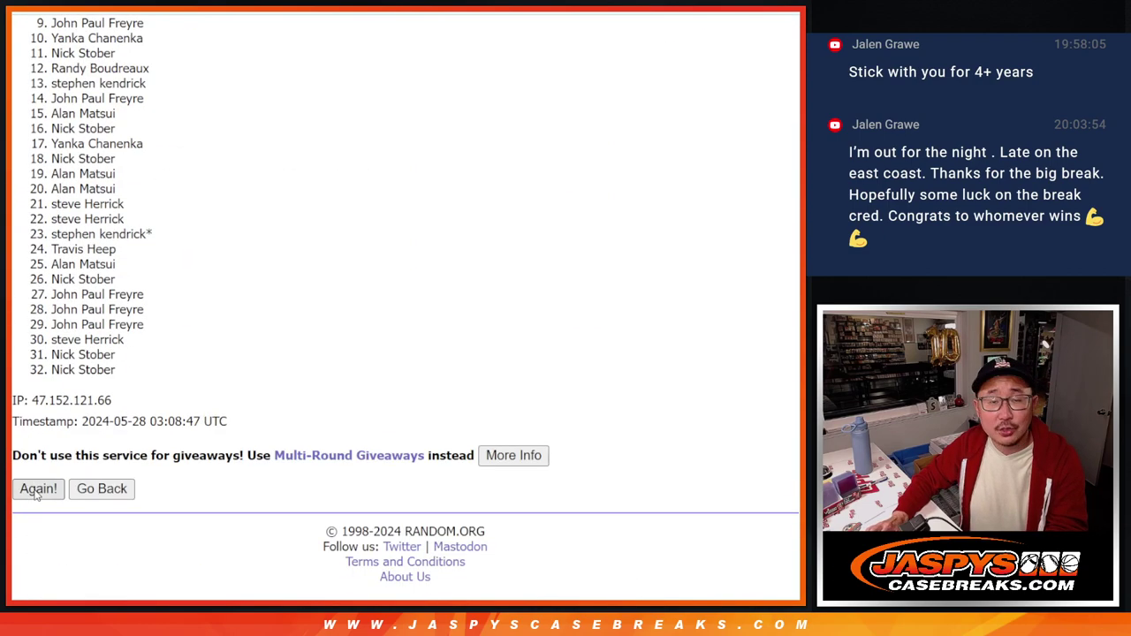
left_click(38, 488)
scroll(35, 494, "down", 10)
left_click(37, 492)
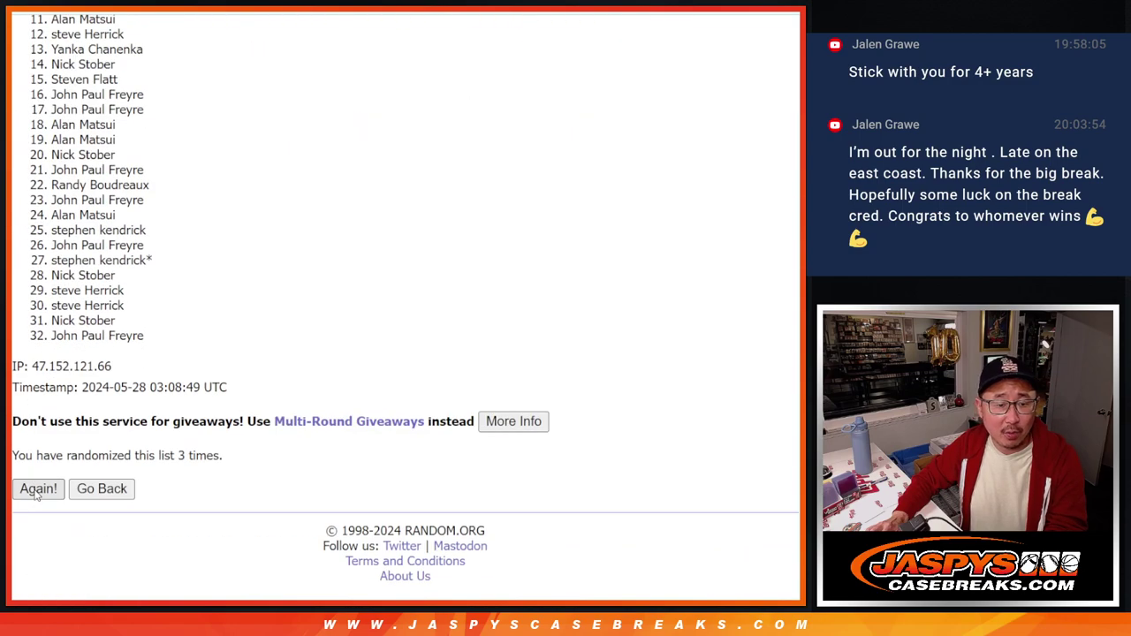
left_click(37, 489)
scroll(35, 494, "down", 10)
left_click(37, 489)
scroll(538, 398, "down", 10)
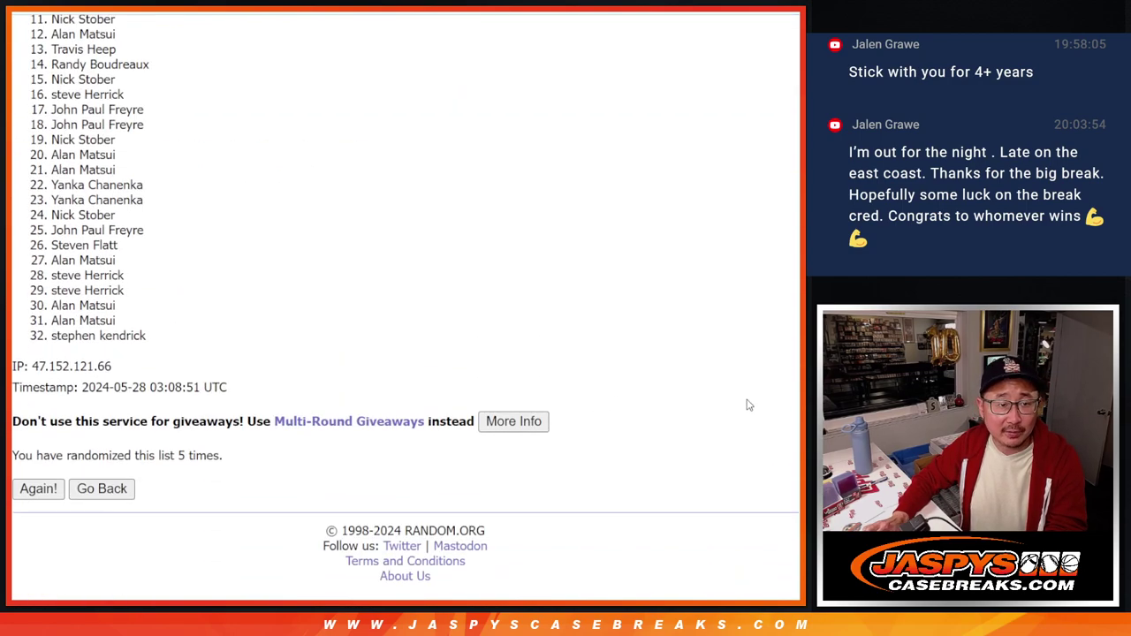
scroll(404, 304, "up", 2)
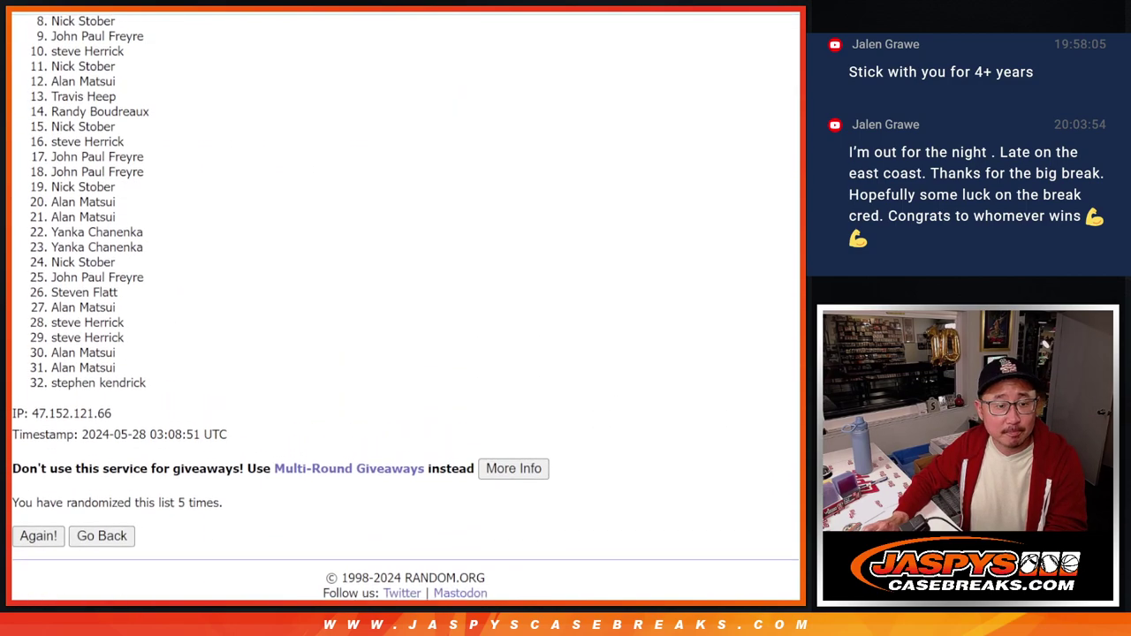
scroll(405, 304, "up", 1)
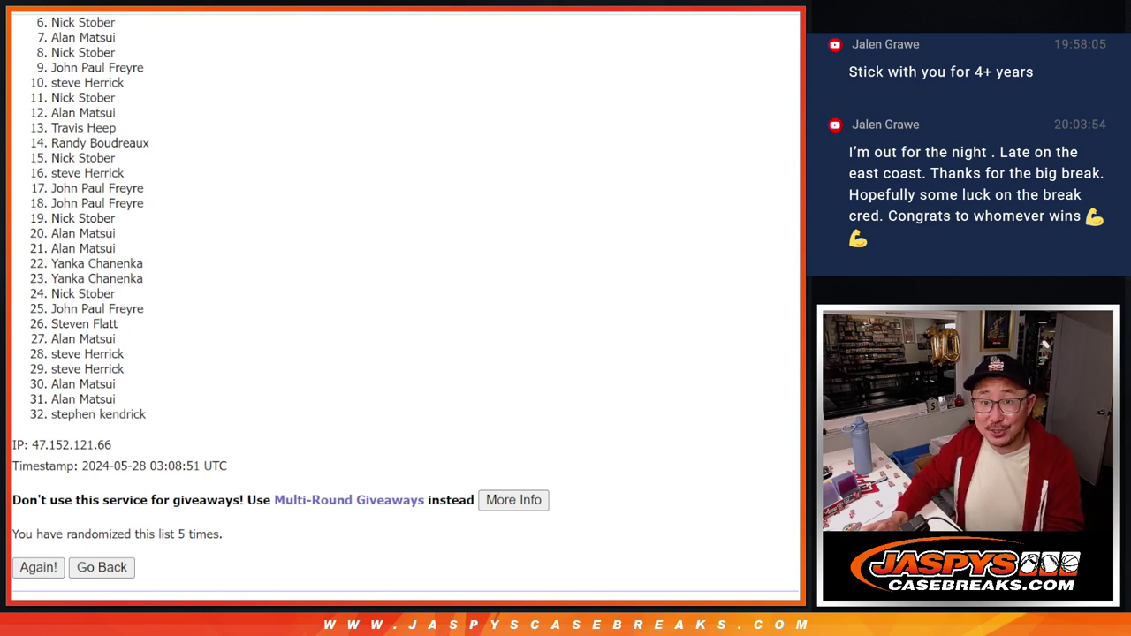
Step: Select names 1 through 5 at the top of the final shuffled customer list
scroll(406, 304, "up", 1)
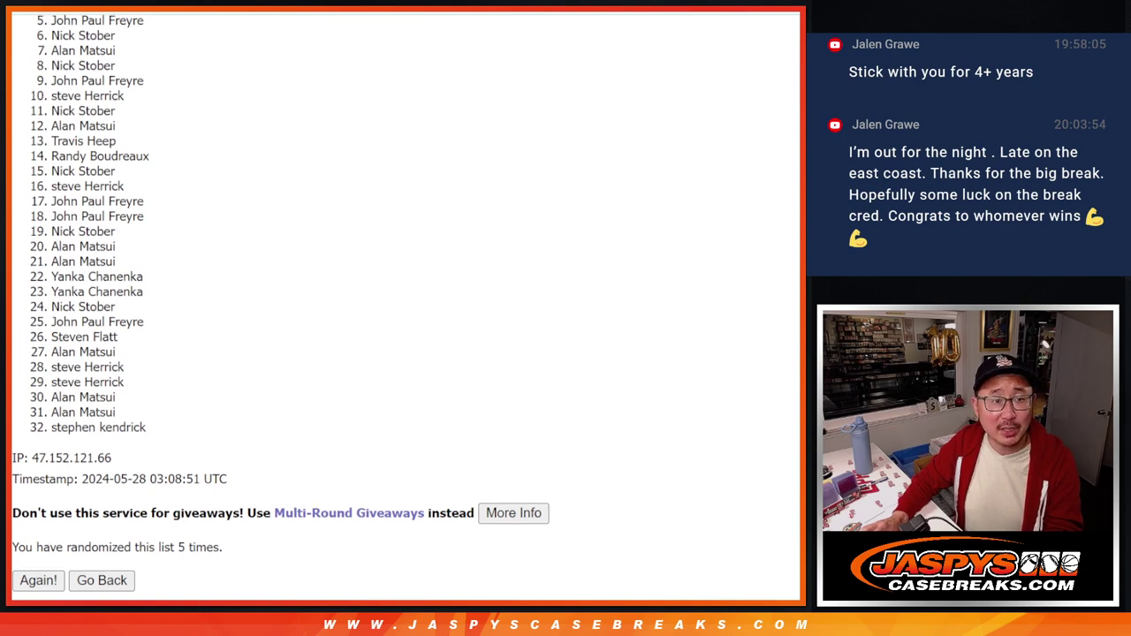
scroll(405, 304, "up", 1)
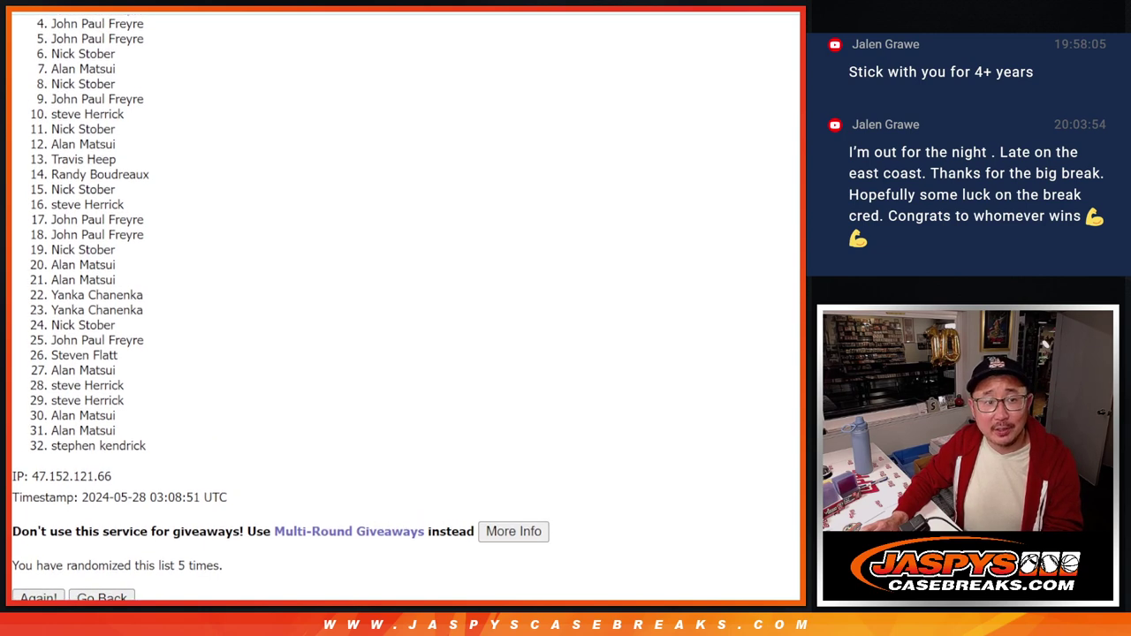
scroll(406, 304, "up", 1)
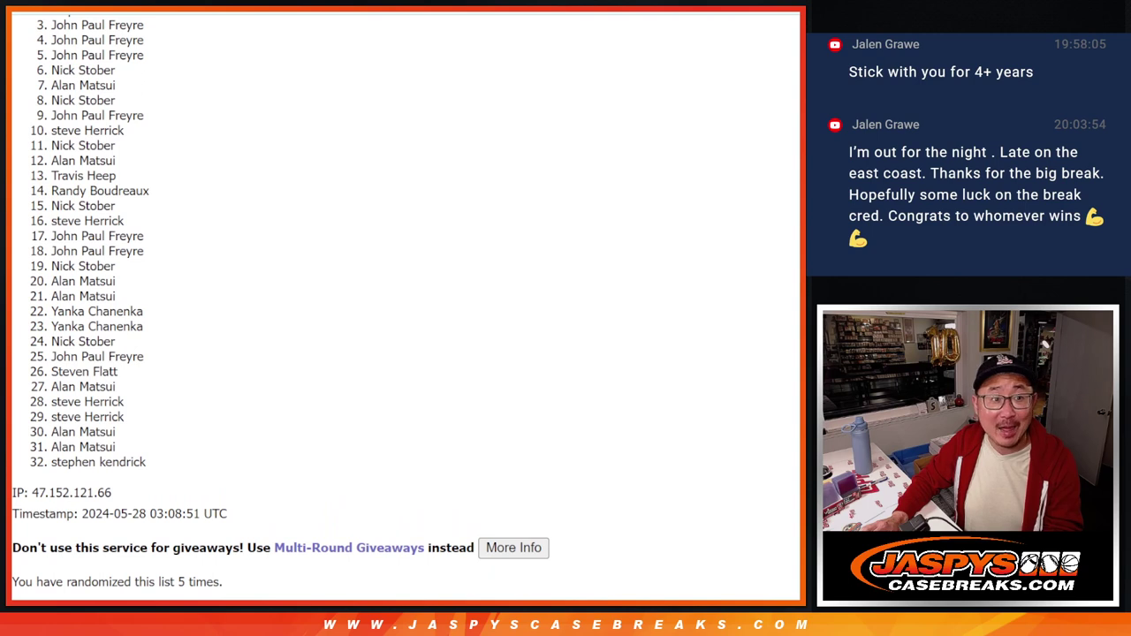
scroll(406, 304, "up", 1)
scroll(406, 304, "up", 1)
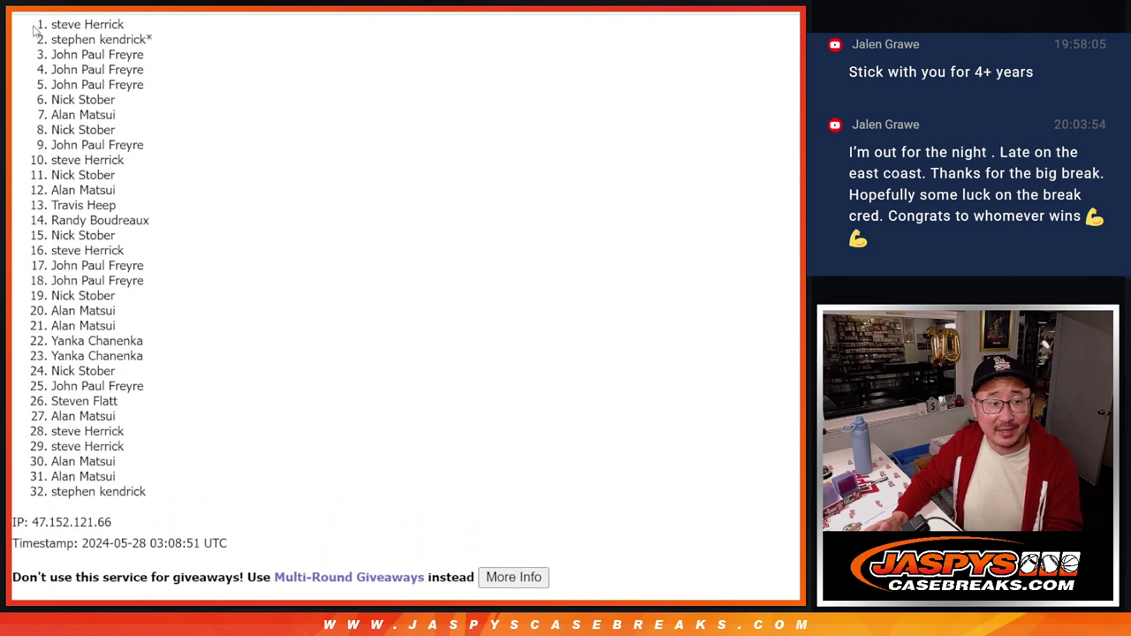
left_click_drag(51, 27, 181, 95)
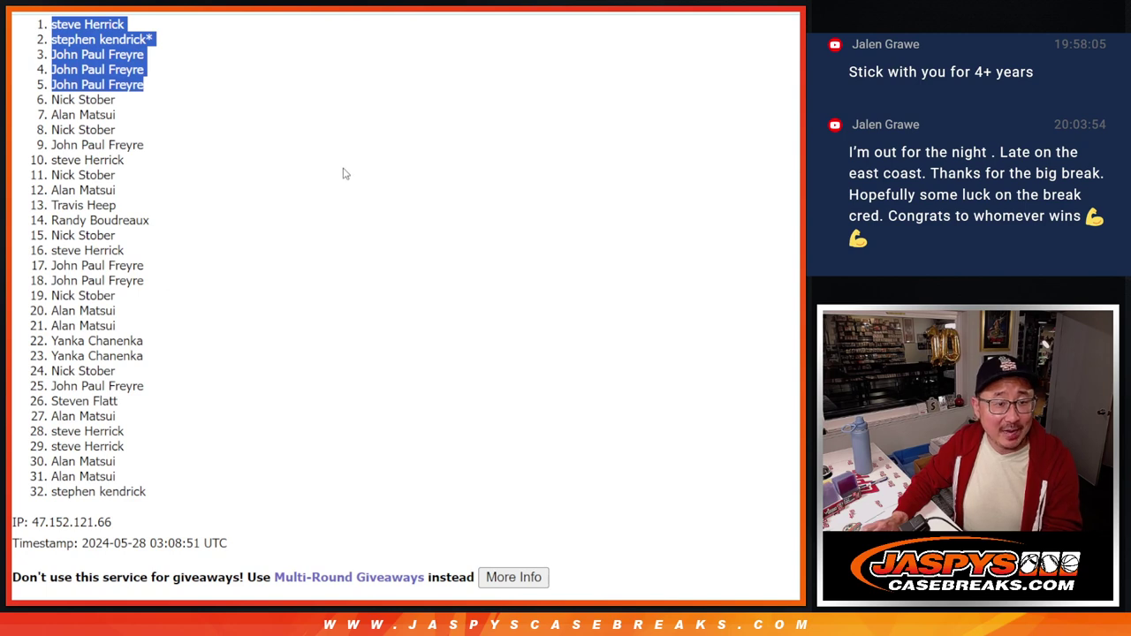
scroll(344, 173, "down", 4)
scroll(344, 173, "up", 4)
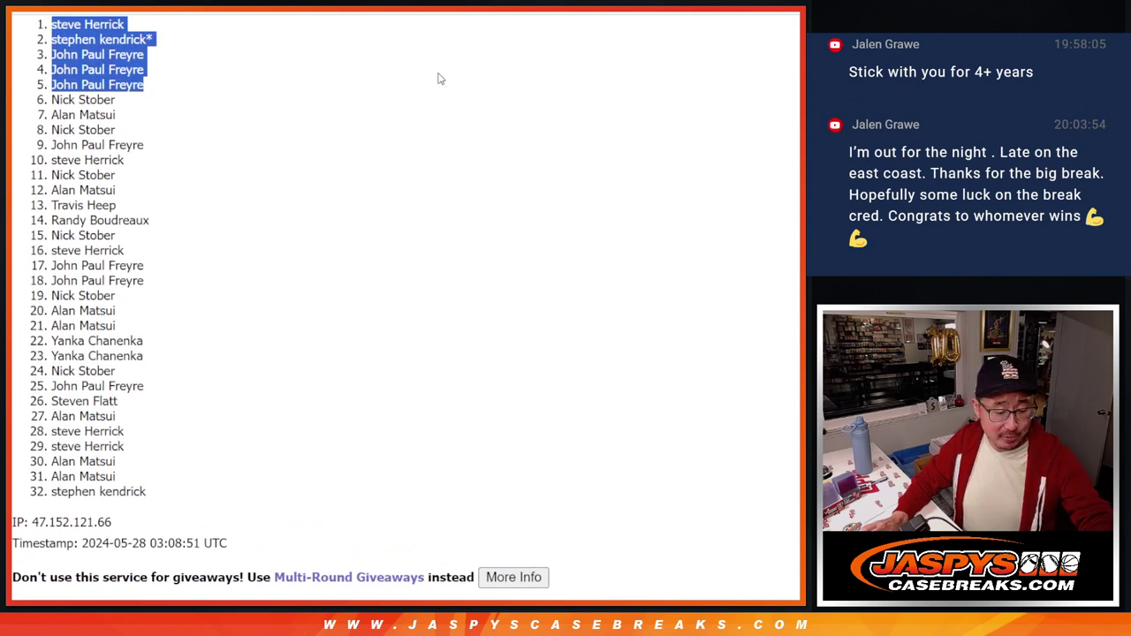